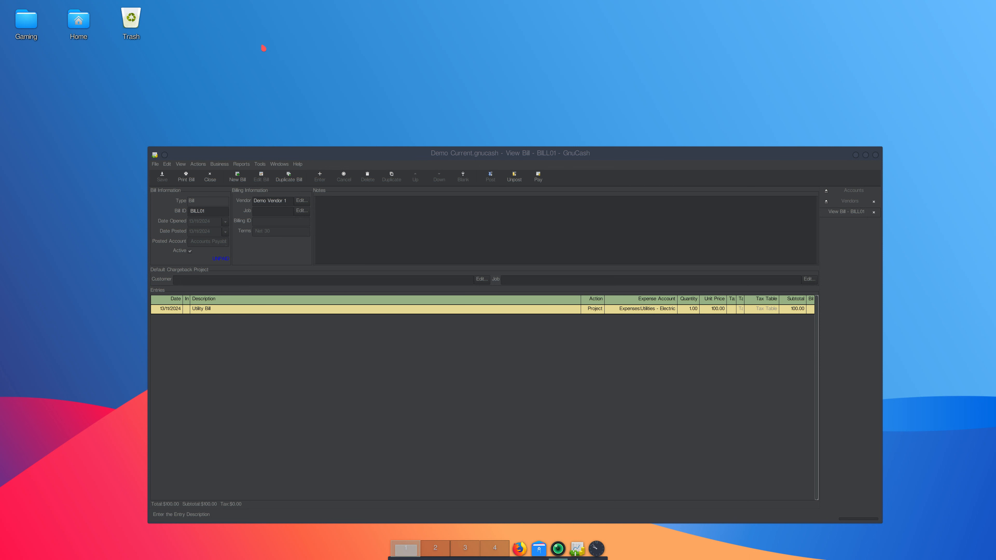
Step: Open the overview of all customers
click(221, 164)
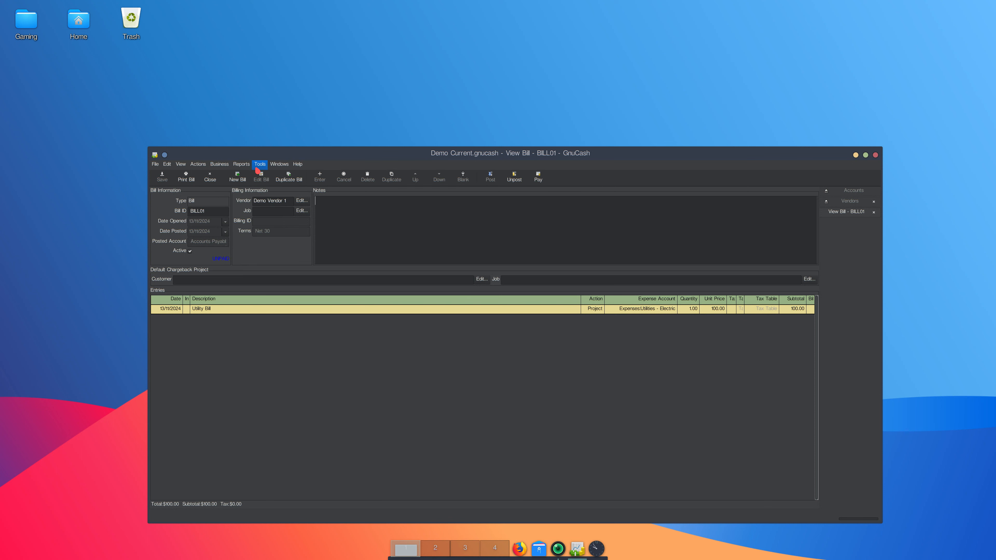
mouse_move(235, 178)
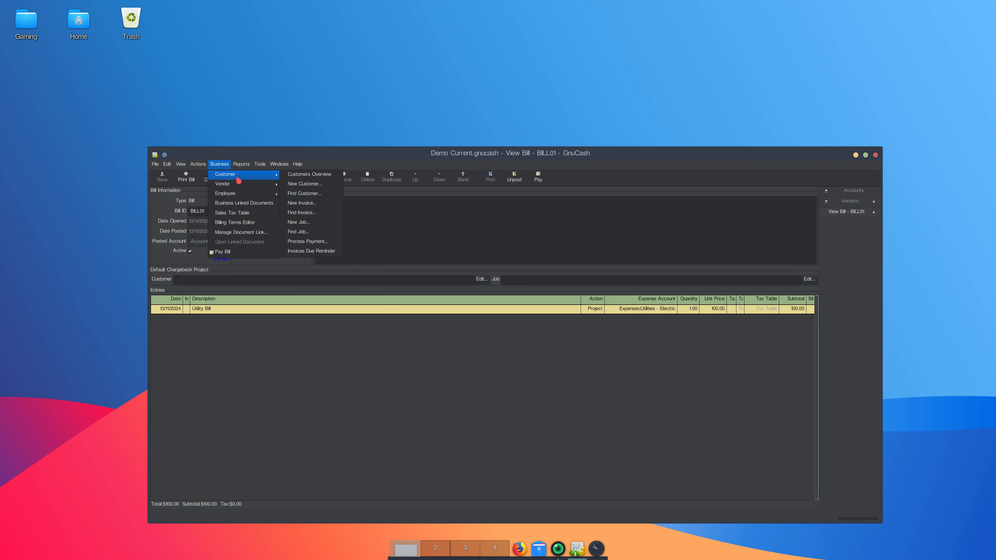
click(292, 176)
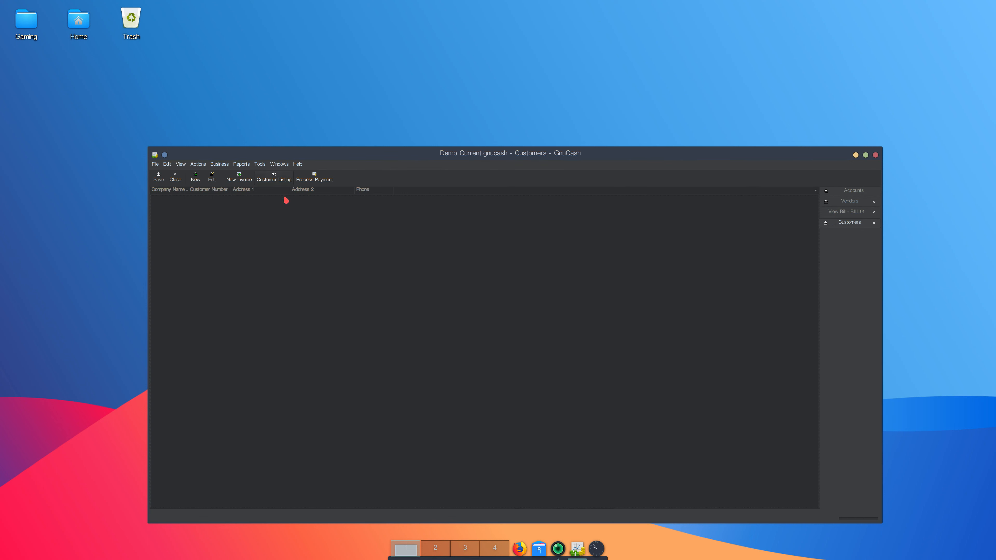
right_click(202, 230)
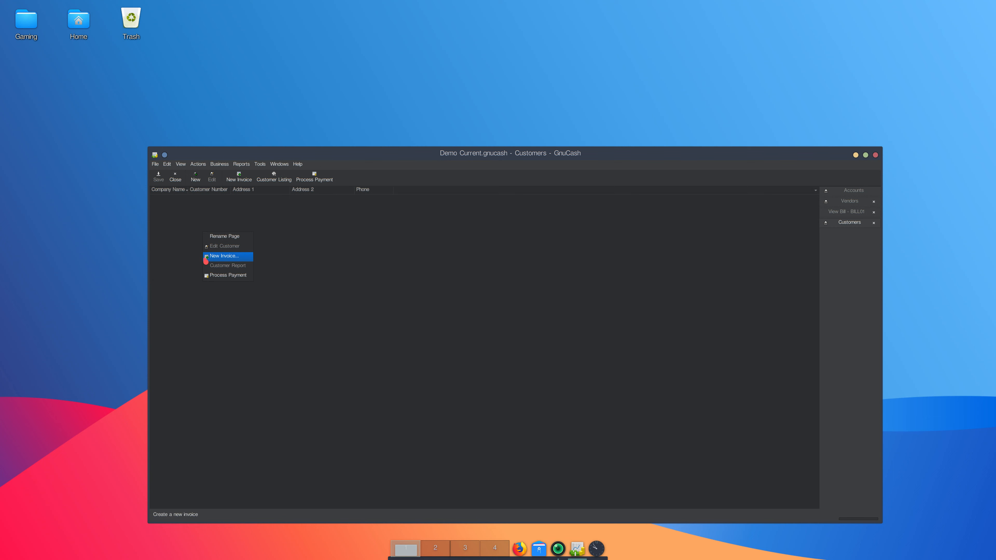
click(200, 180)
Step: Create a customer with the company name Day Job and a customer number, and save the book
click(195, 178)
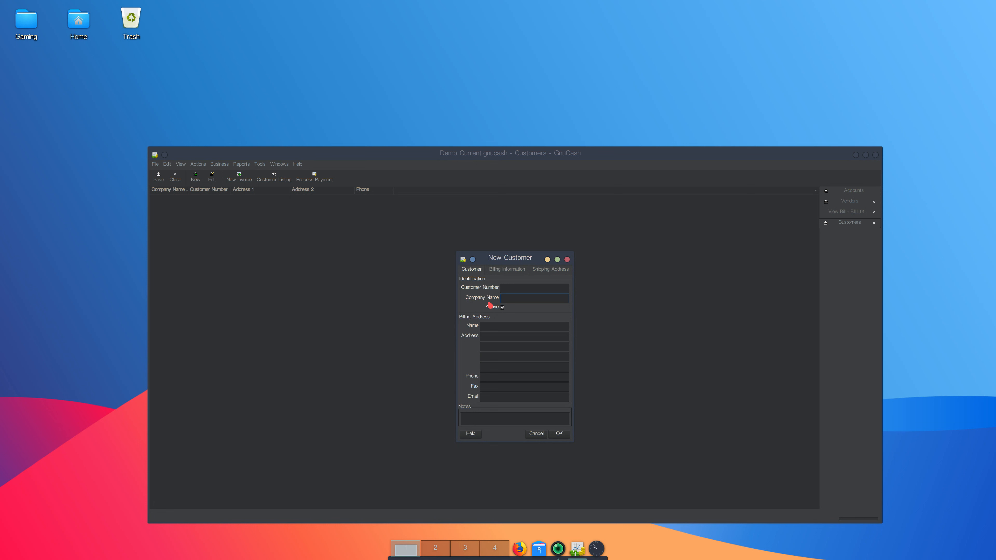
click(511, 286)
text(CUST01)
key(BackSpace)
text(Day Job)
click(557, 435)
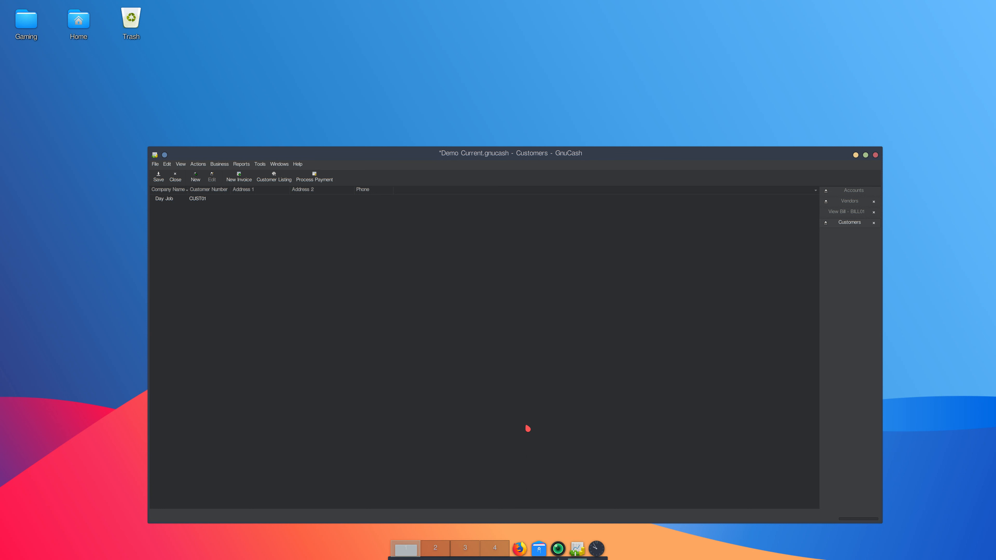
click(198, 201)
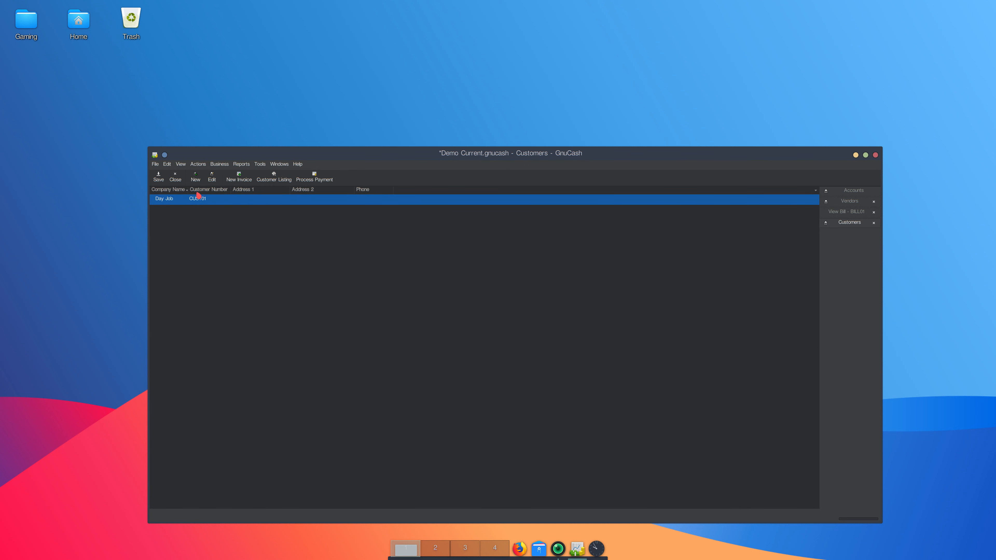
click(159, 178)
Step: Create a second customer with the company name Side Gig and its own customer number
click(197, 178)
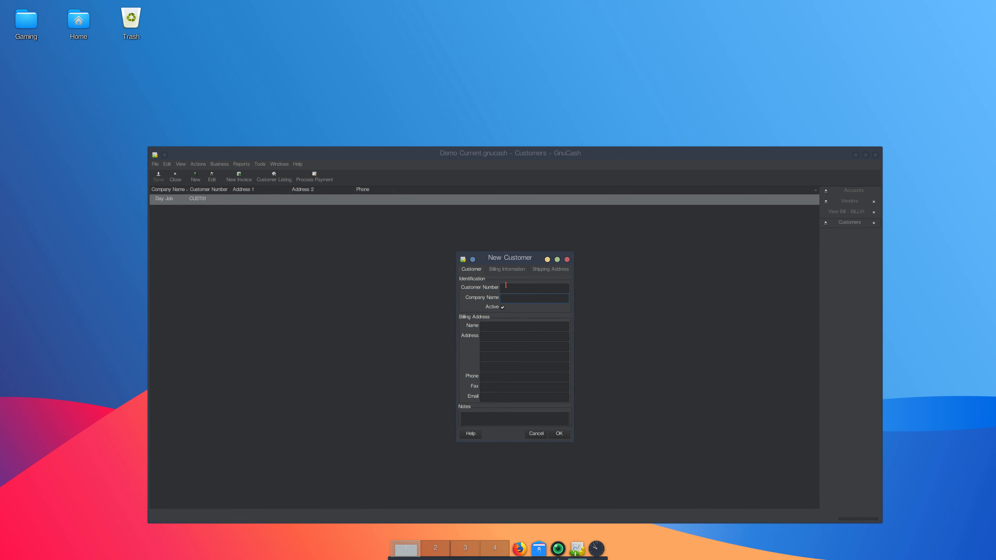
text(CUST0)
text(Side )
text(Gig)
key(Return)
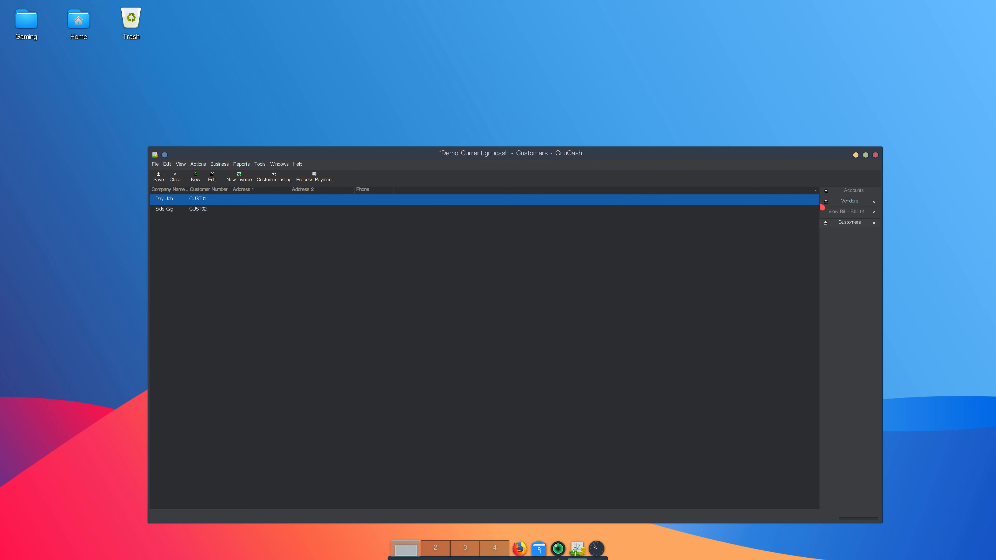
Step: Create an income account named Day Job with account code 4000 under the Income account
click(850, 195)
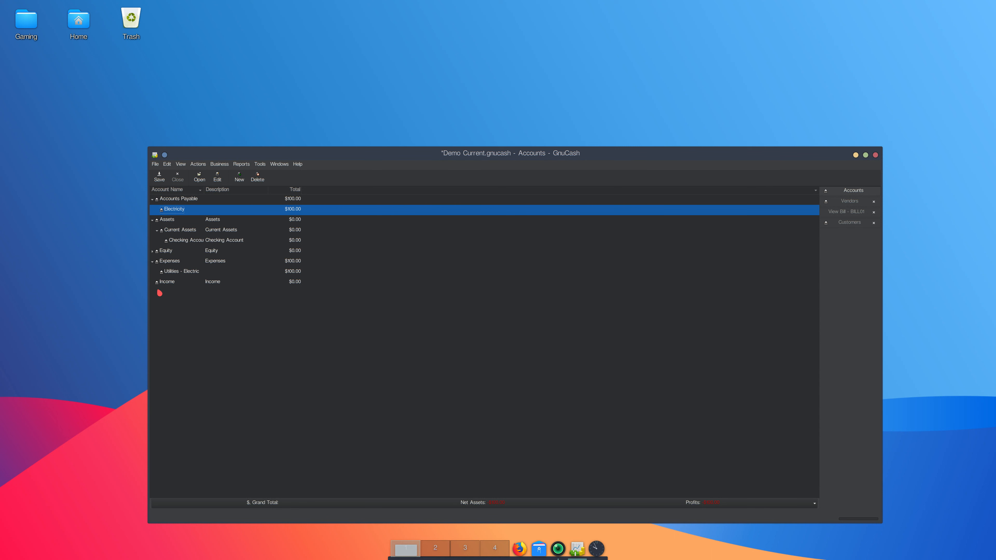
click(170, 285)
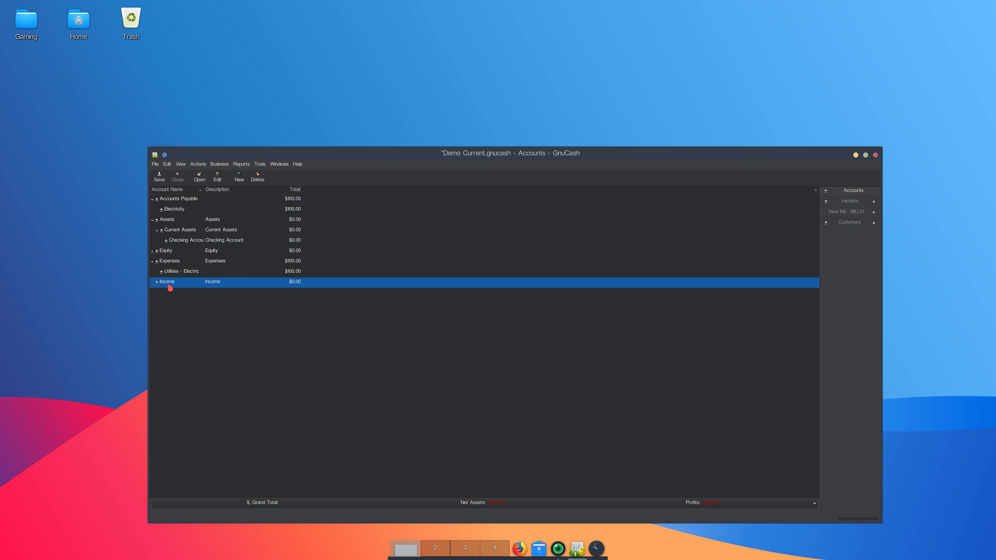
right_click(170, 288)
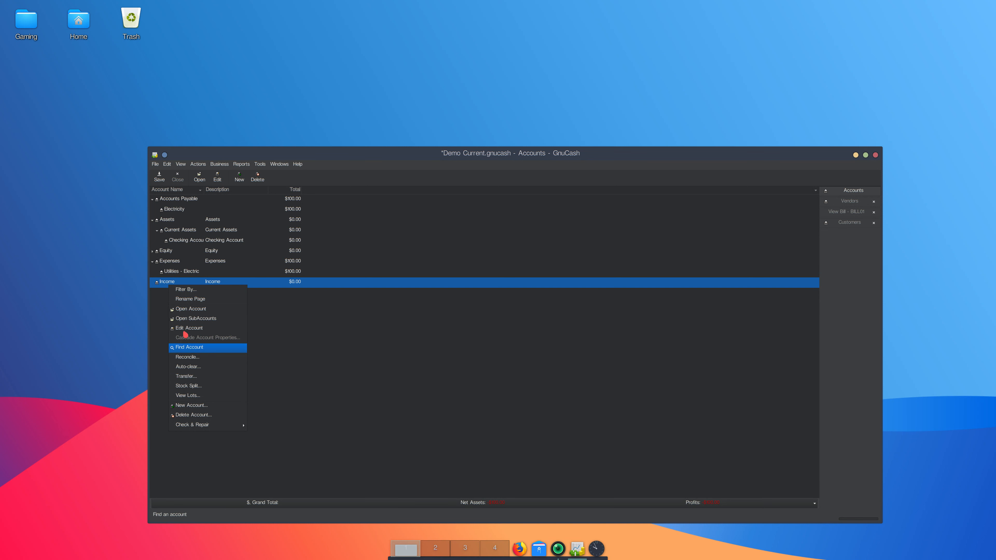
click(184, 405)
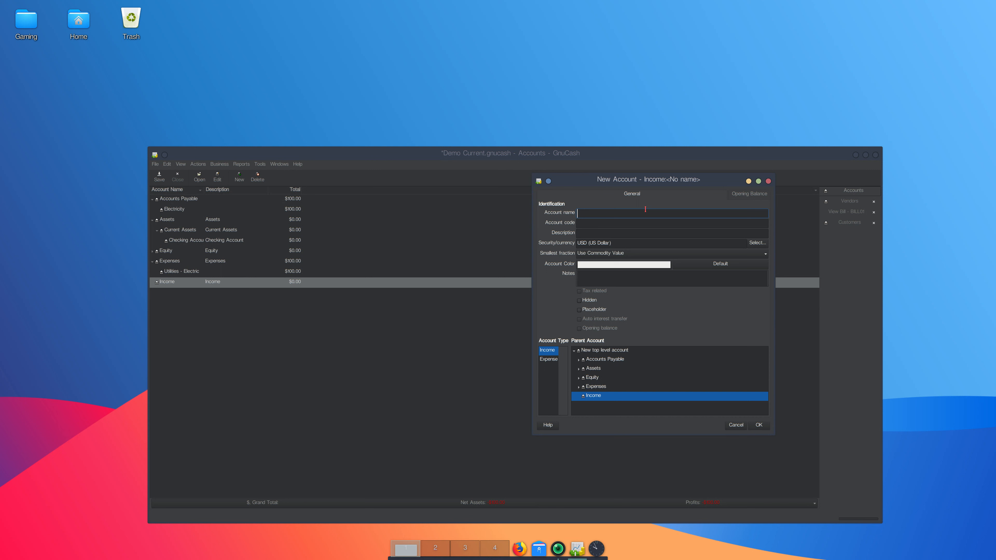
text(Day Job)
click(662, 222)
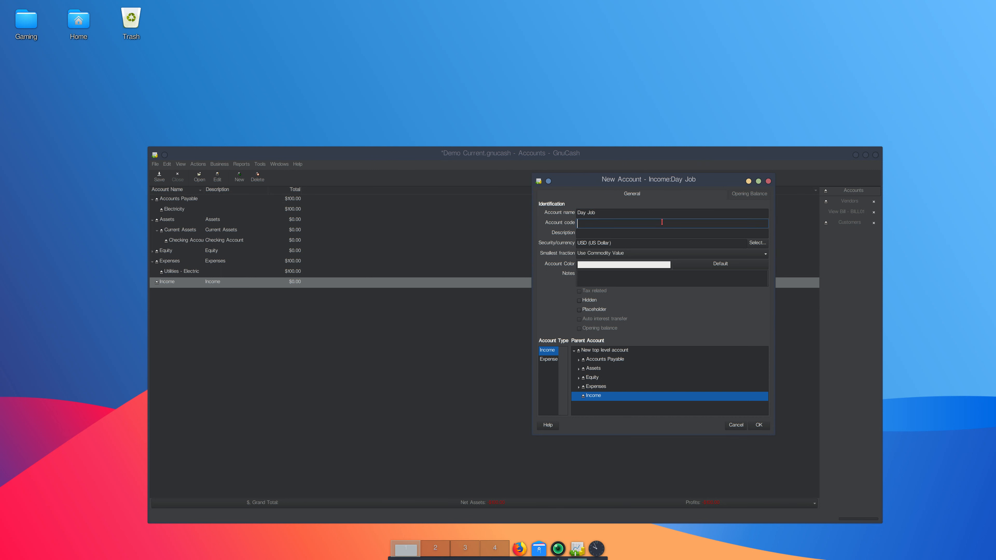
text(4000)
click(763, 427)
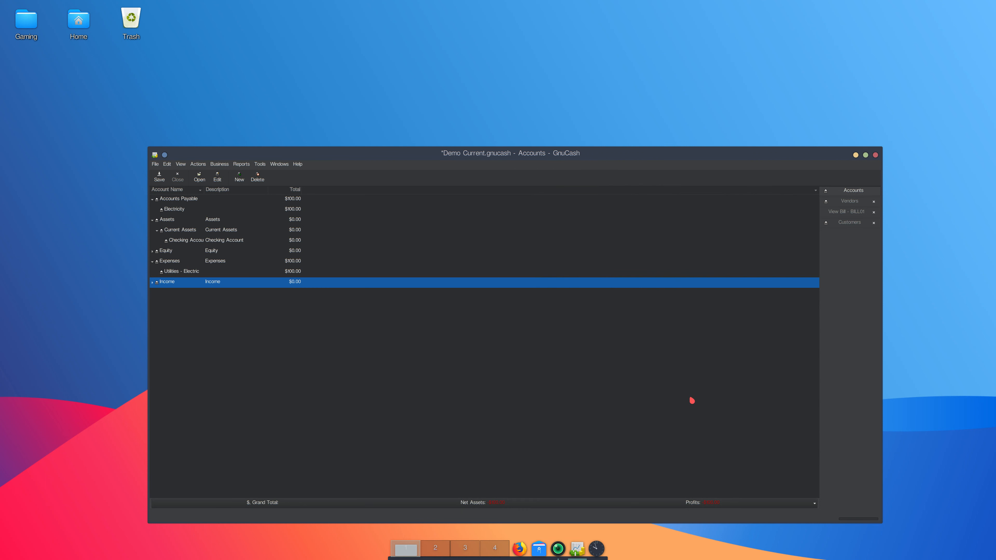
Step: Create an income account named Side Gig with account code 4005 under the Income account
click(153, 283)
right_click(161, 289)
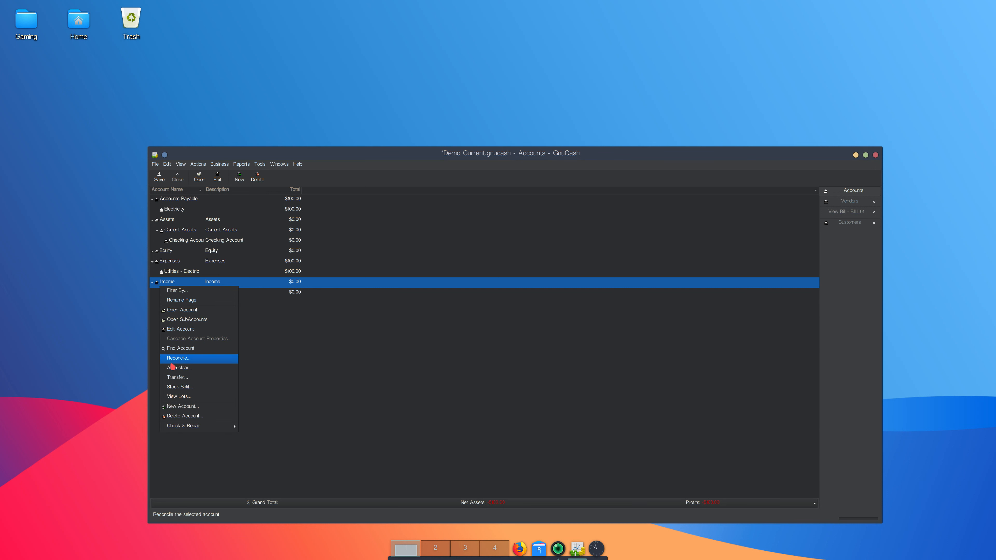
click(177, 406)
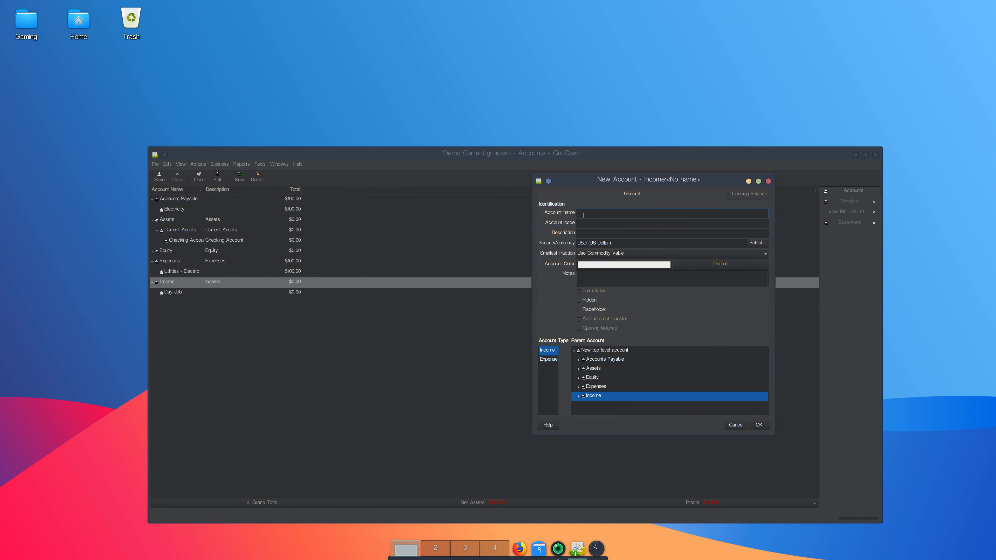
text(Side Gig)
key(Tab)
text(4005)
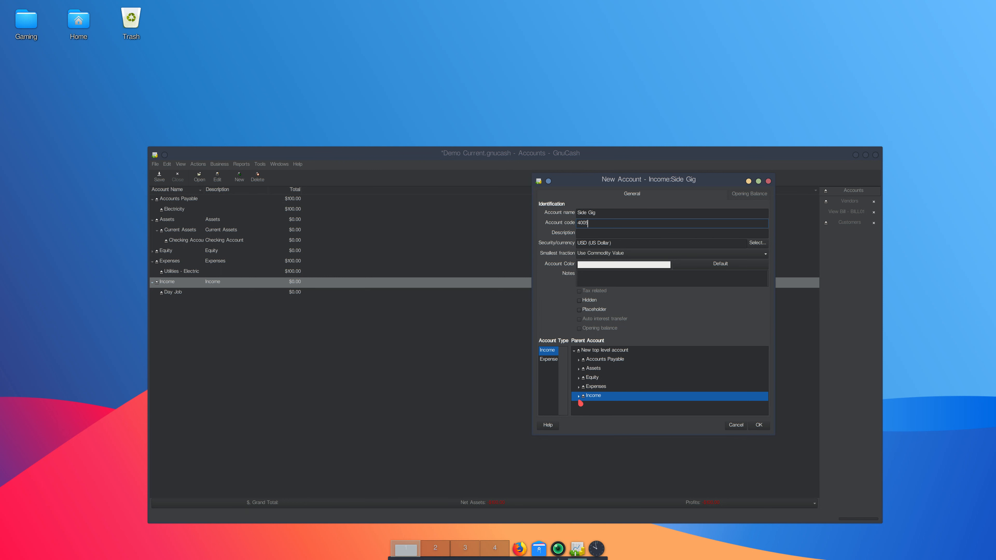
click(759, 425)
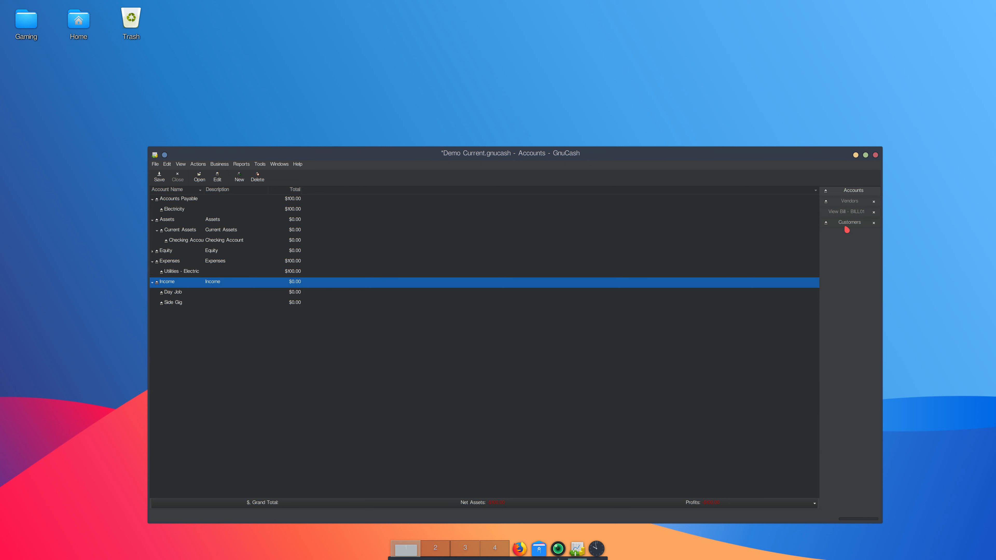
click(846, 227)
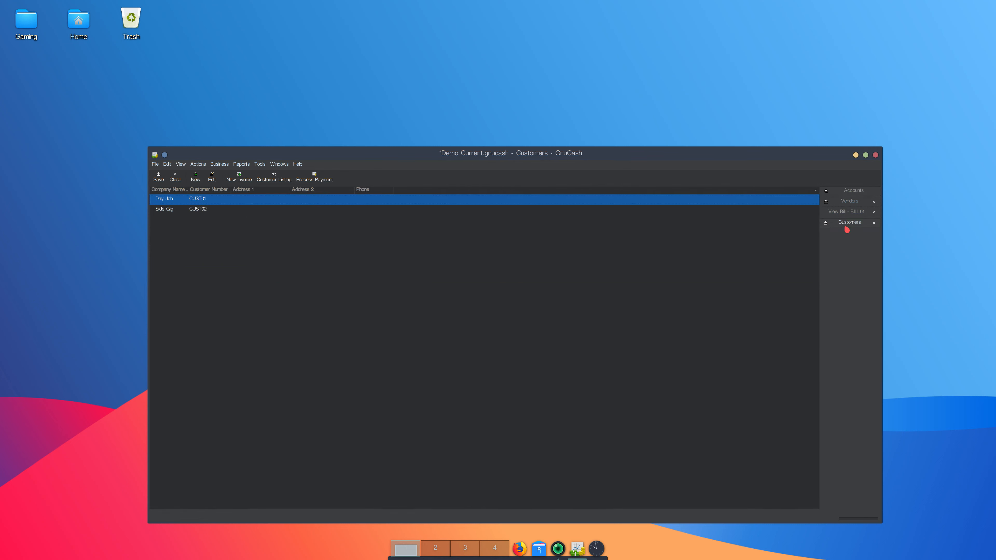
right_click(168, 201)
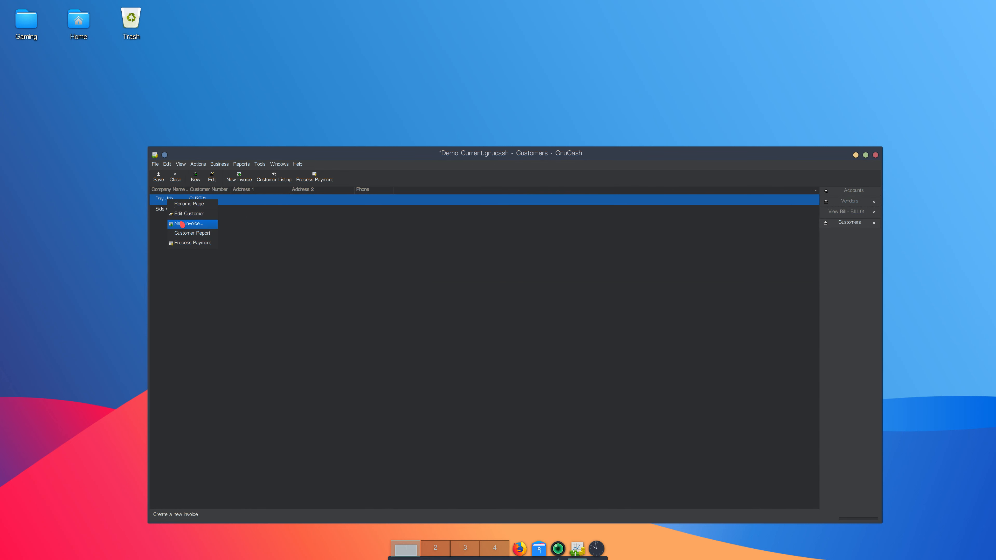
click(183, 223)
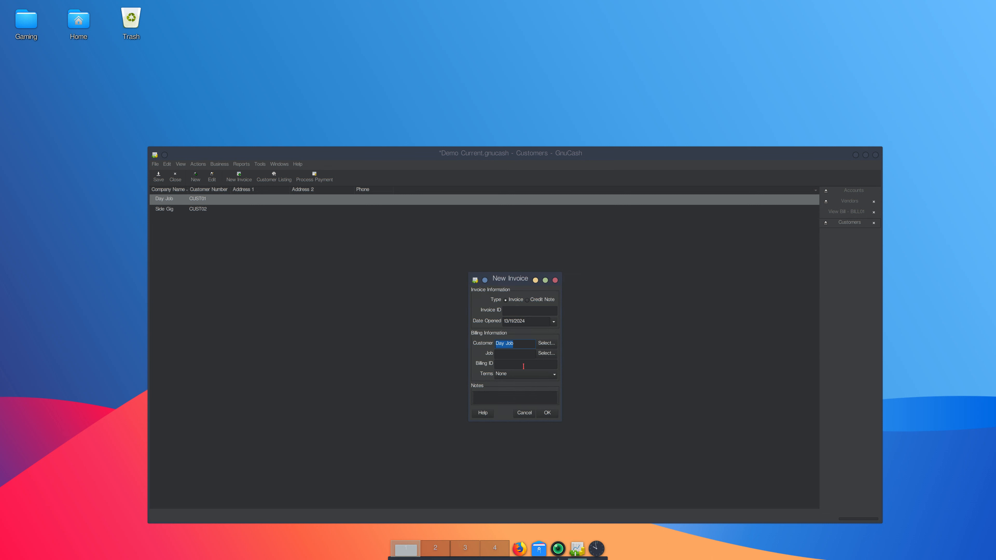
click(508, 310)
text(INV901)
key(Tab)
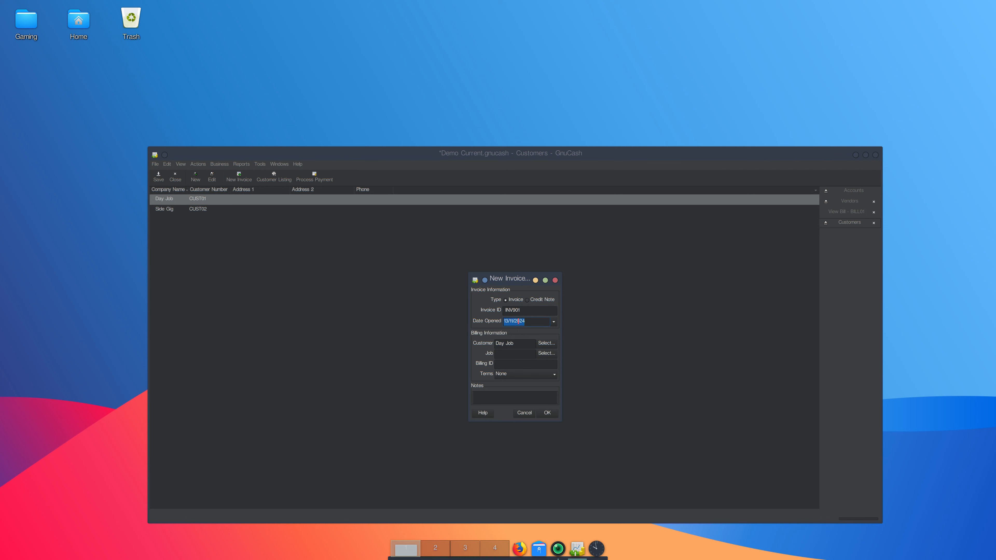
click(518, 376)
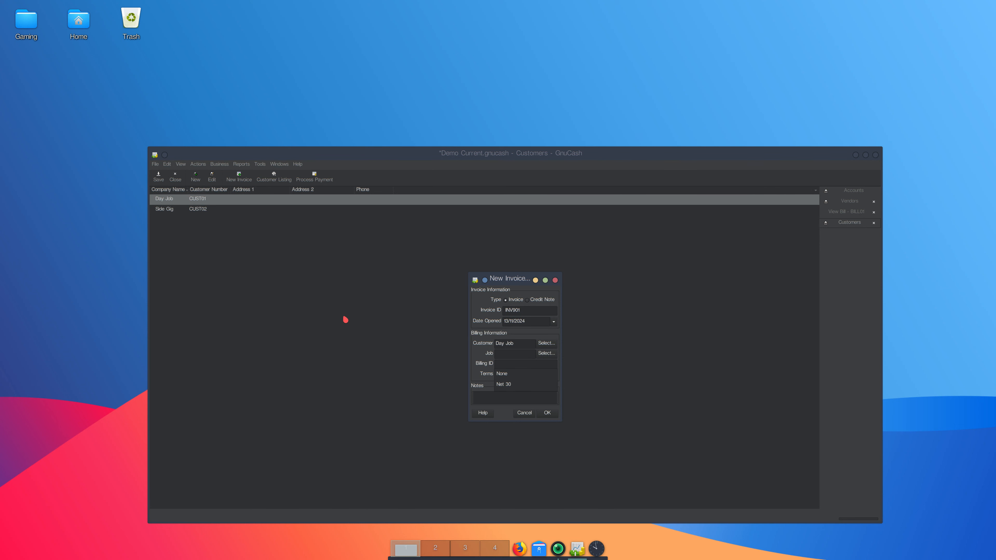
click(484, 379)
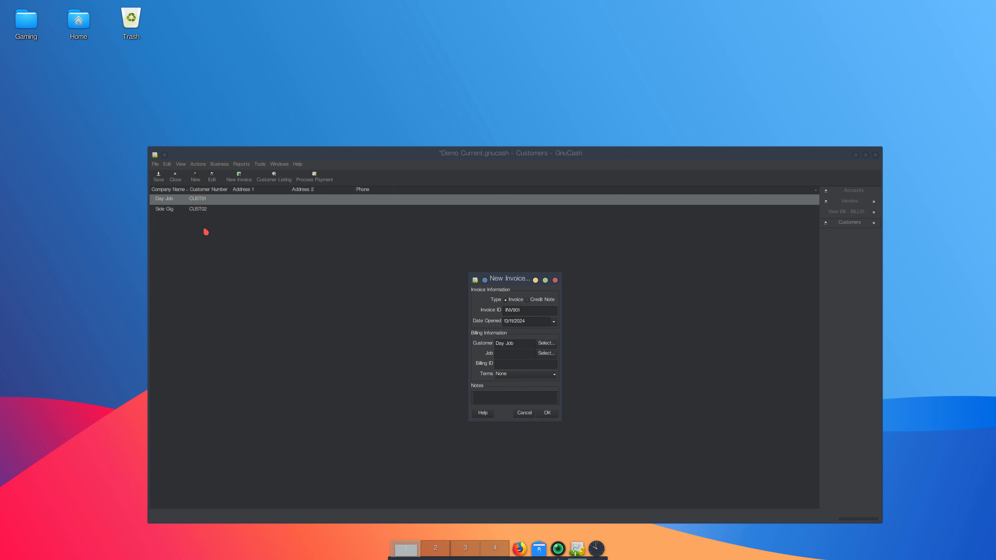
click(527, 416)
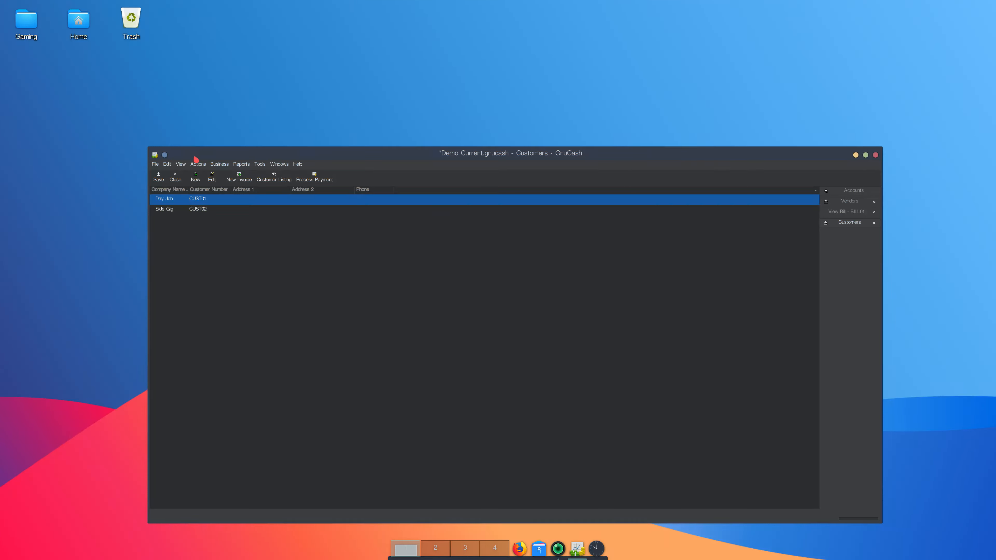
Step: Open the billing terms editor and move its window over the customer list
click(216, 164)
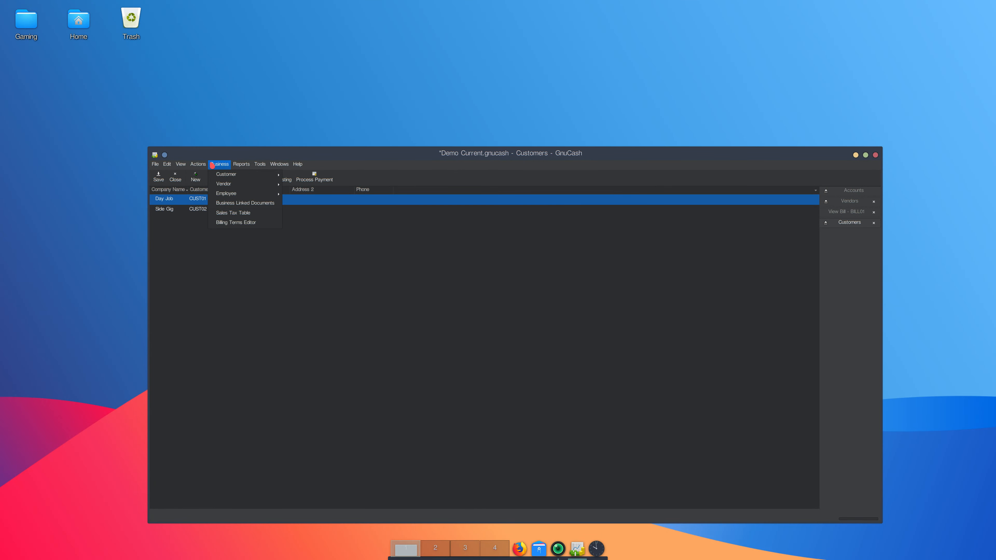
mouse_move(251, 174)
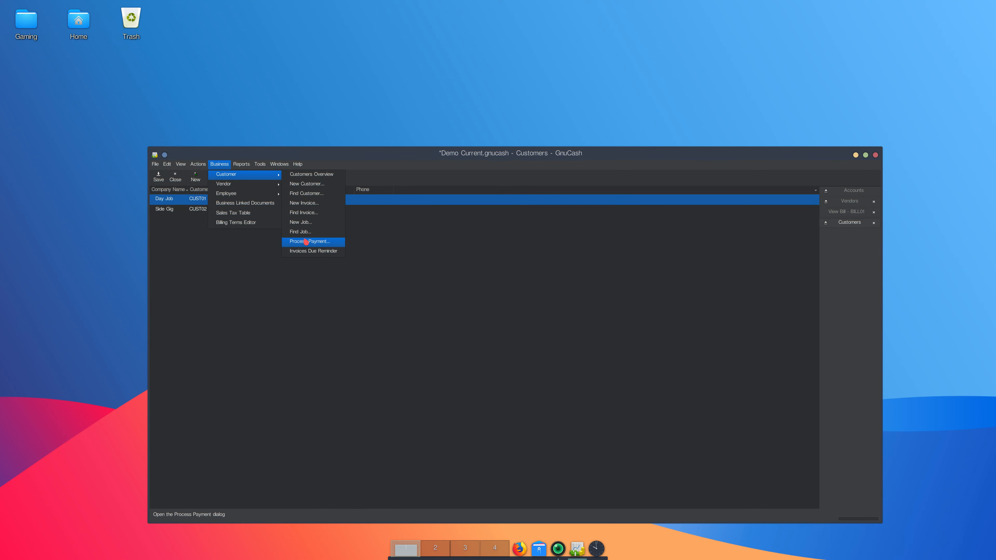
click(277, 227)
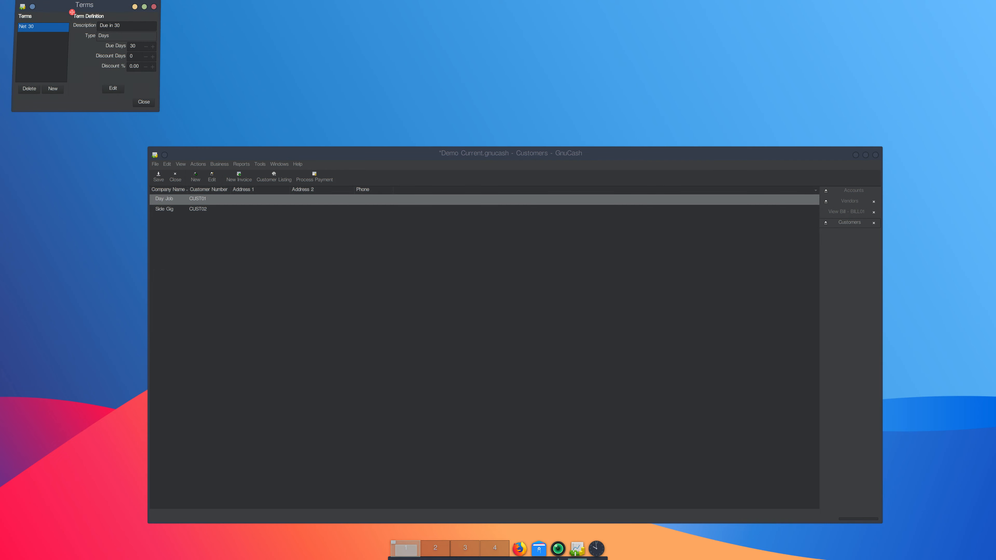
drag(58, 8, 443, 338)
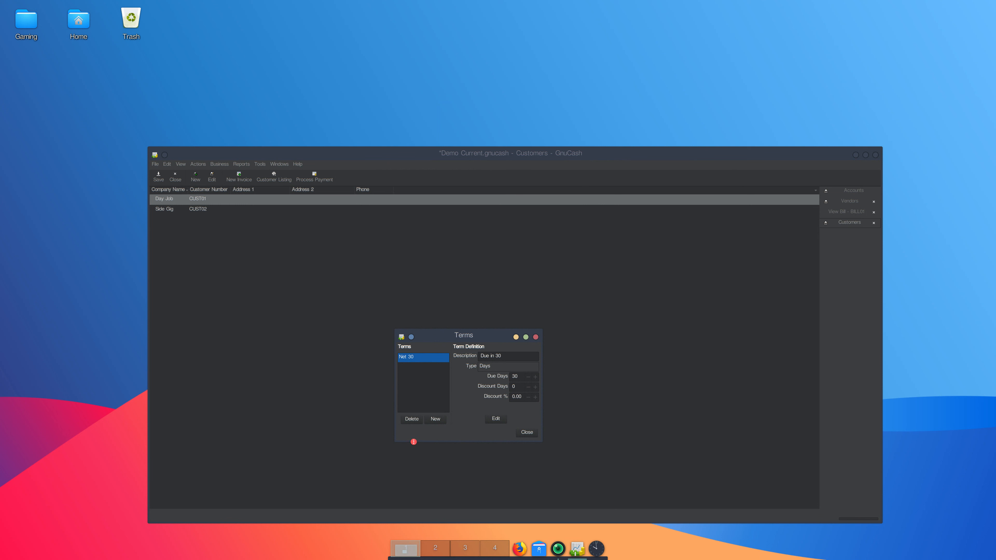
Step: Create a billing term named Net 7 with the description "Due in 7 Days" and 7 due days
click(435, 420)
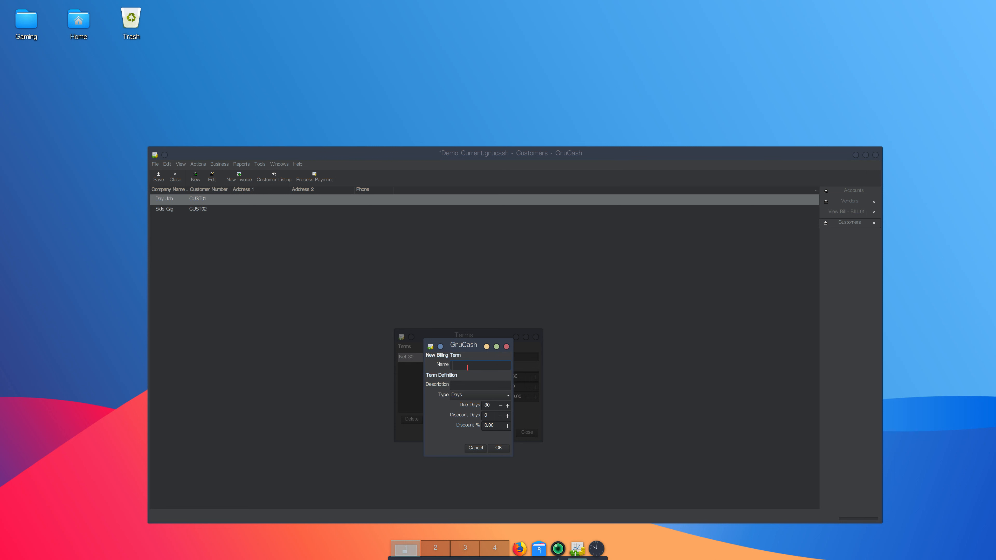
text(Net 7)
key(Tab)
text(Due in 7 Days)
key(BackSpace)
key(BackSpace)
key(BackSpace)
text(ays)
double_click(488, 405)
text(7)
click(500, 449)
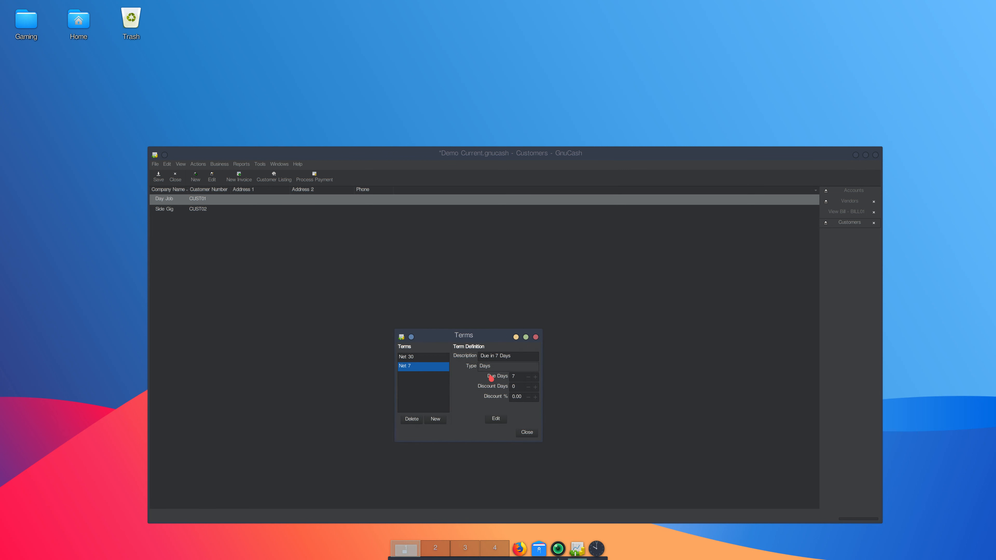
Step: Create a billing term named Net 14 with the description "Due in 14 Days" and 14 due days, and close the terms editor
click(476, 326)
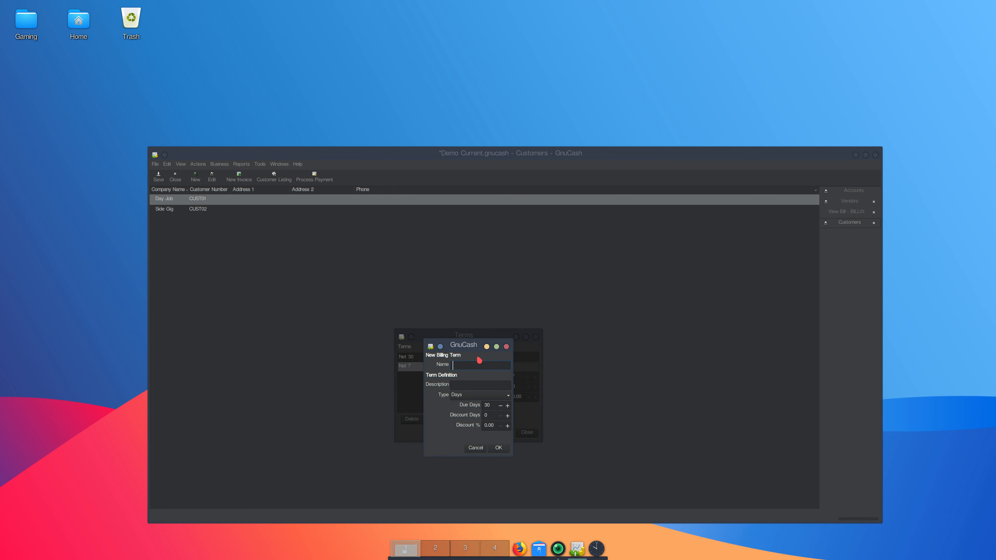
text(Net 14)
key(Tab)
text(Due in 14 Days)
double_click(486, 405)
text(14)
click(498, 451)
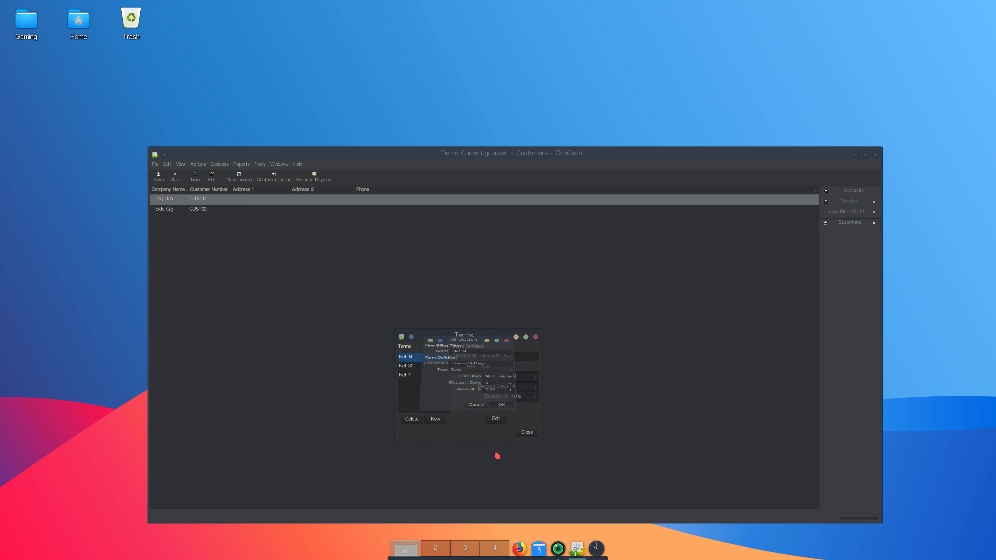
click(527, 436)
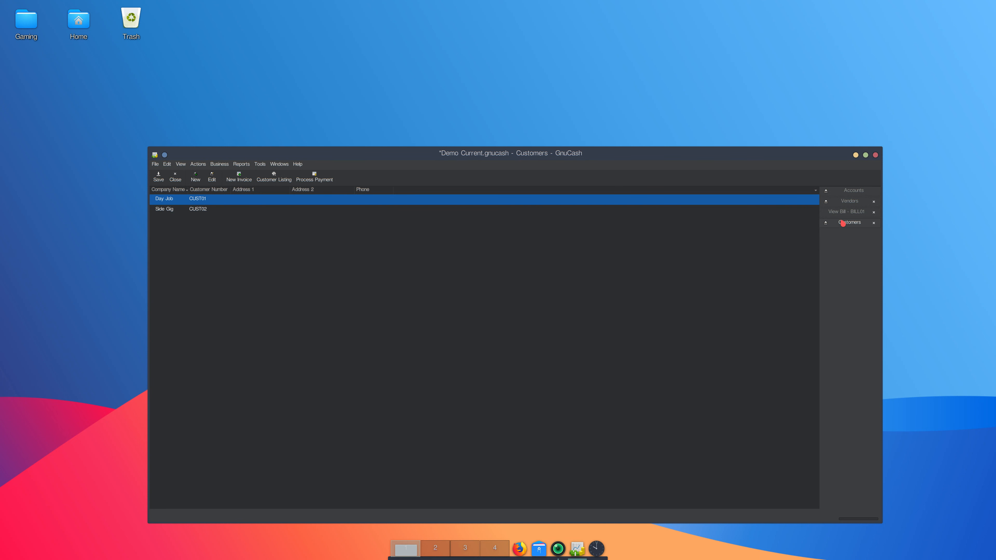
Step: Save the book and create invoice INV01 for the Day Job customer with Net 14 terms
key(ctrl+s)
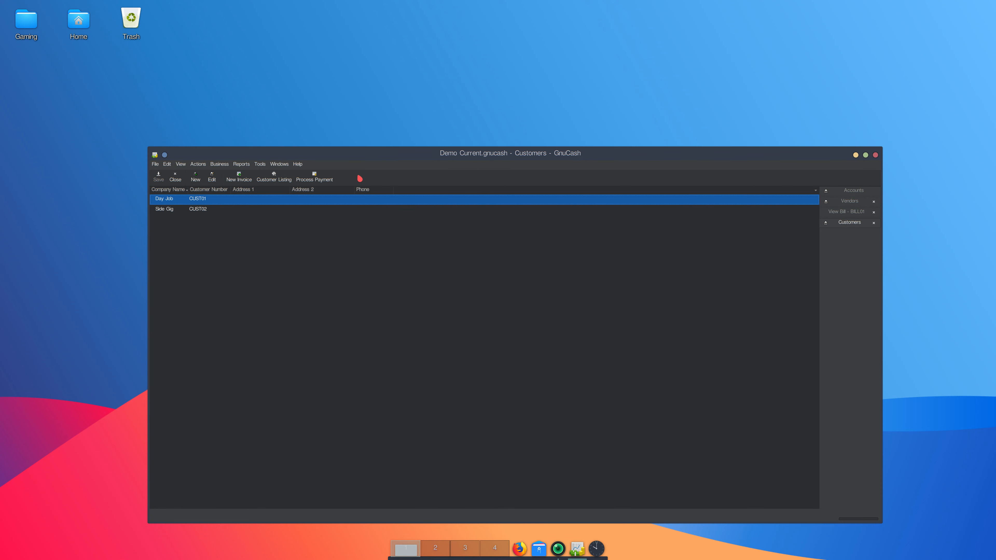
right_click(305, 203)
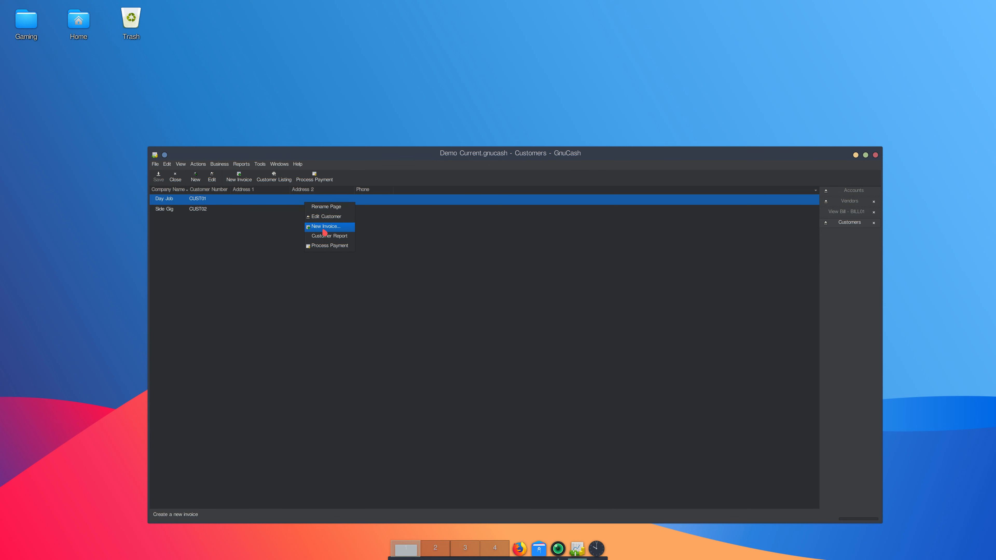
click(318, 226)
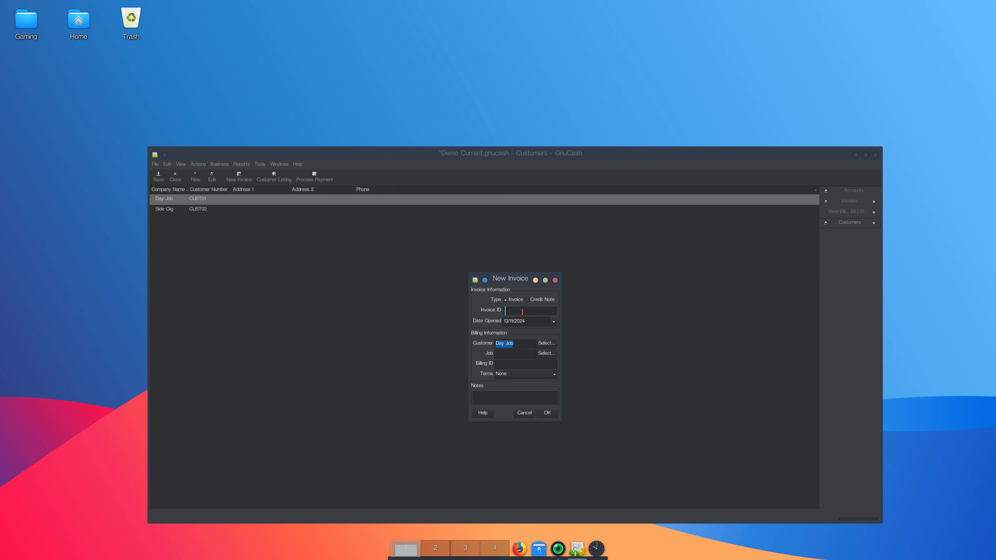
text(INV01)
click(540, 376)
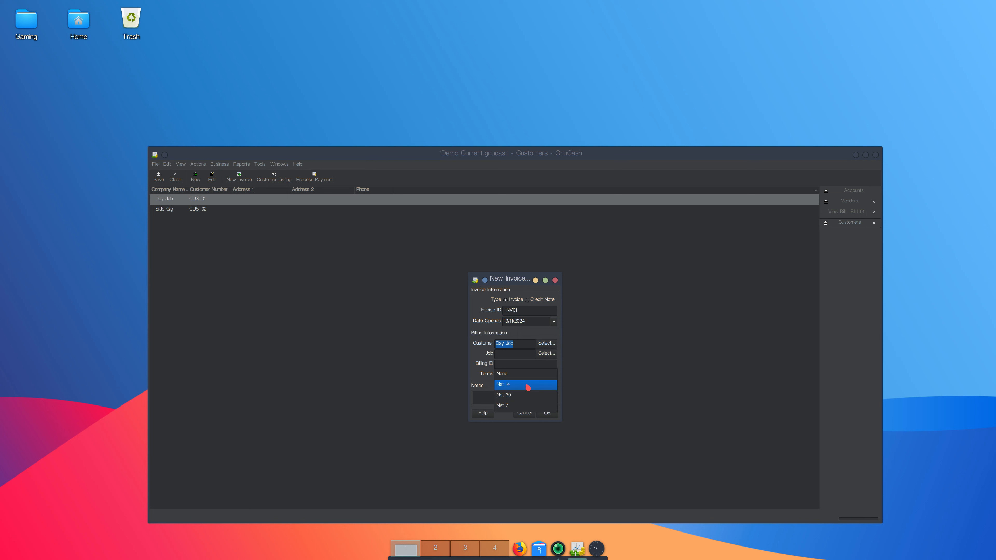
click(528, 386)
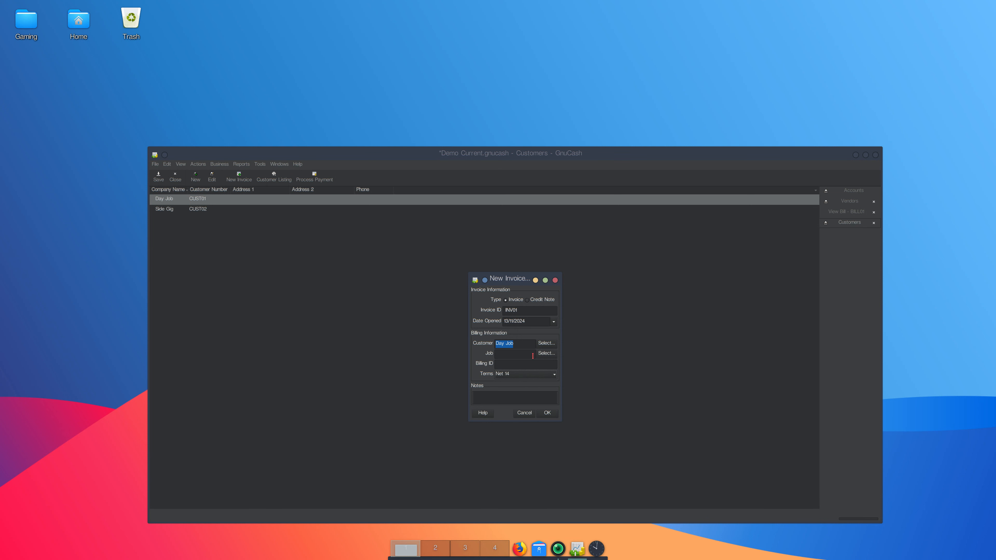
click(547, 412)
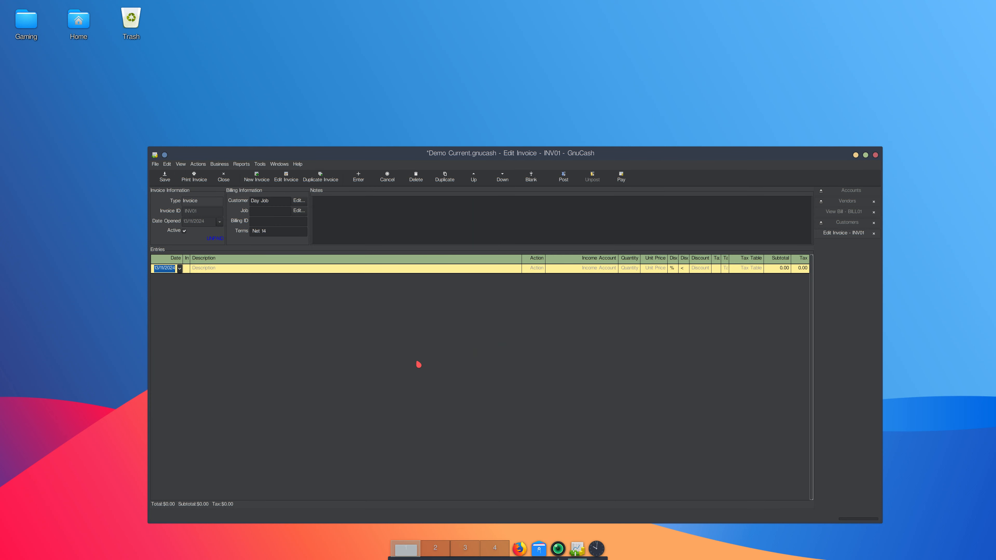
Step: Enter the description "Paycheck" in the first entry line of invoice INV01
click(202, 268)
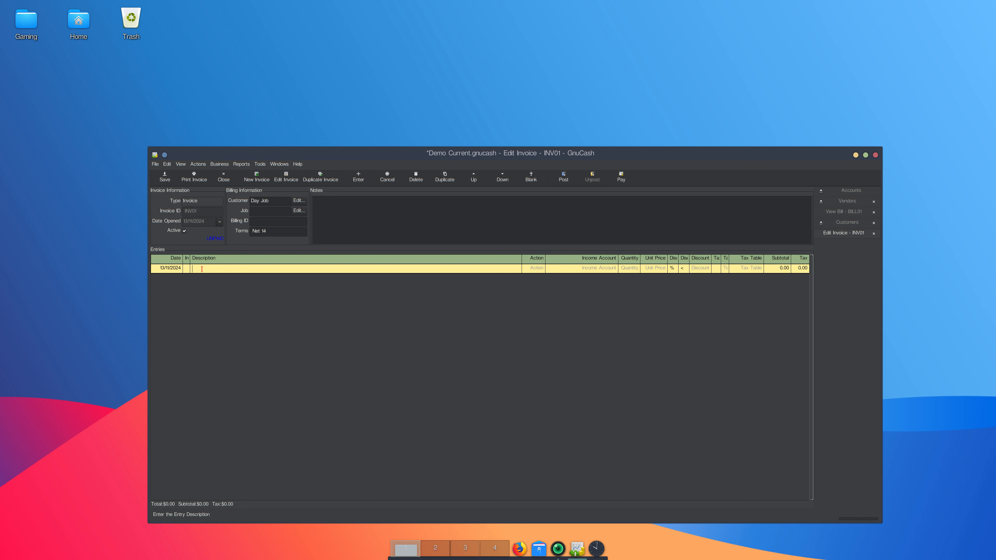
text(Pay C)
key(BackSpace)
text(check)
key(Tab)
Step: Set the action of the Paycheck entry to Project
click(258, 272)
click(534, 271)
click(542, 270)
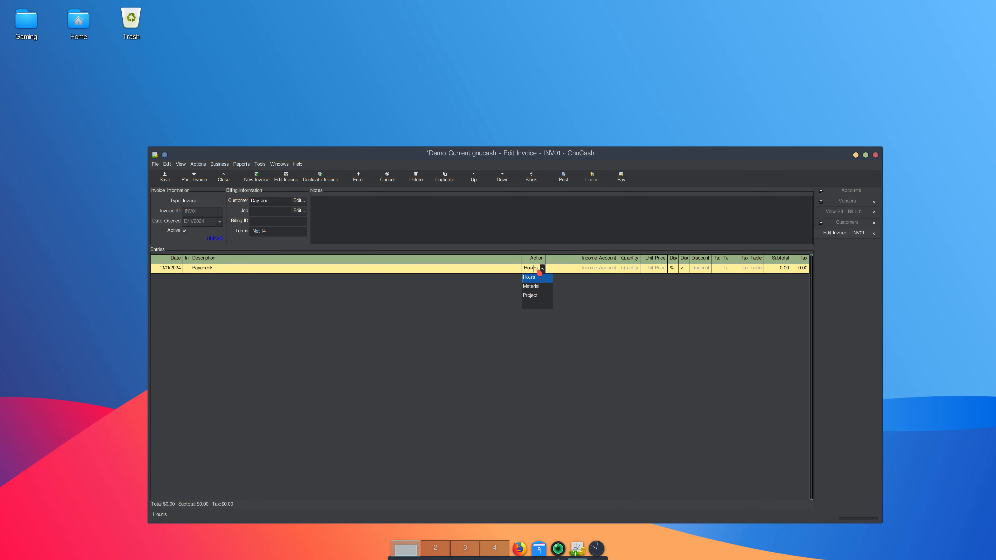
key(BackSpace)
double_click(530, 267)
text(Prj)
text(r)
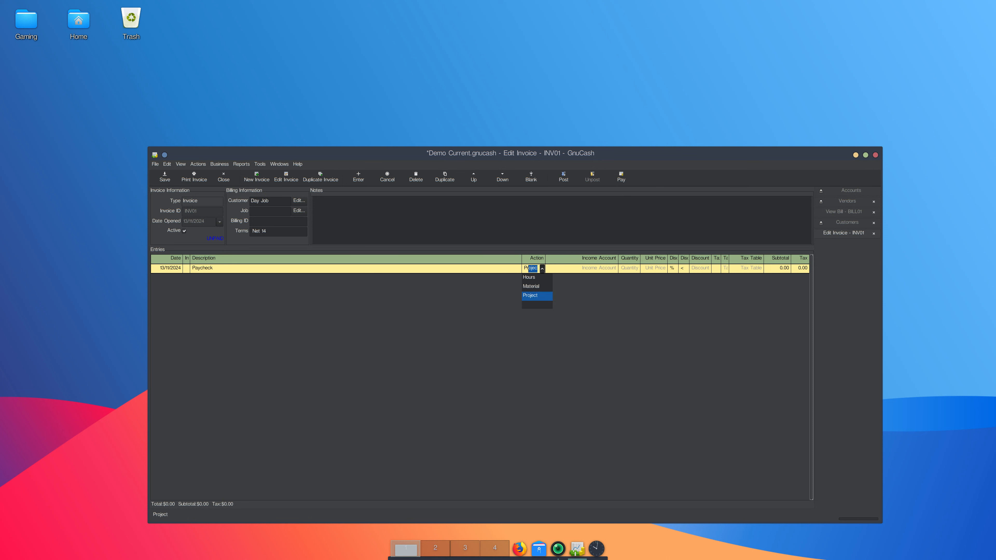
text(oj)
key(BackSpace)
text(jec)
click(583, 268)
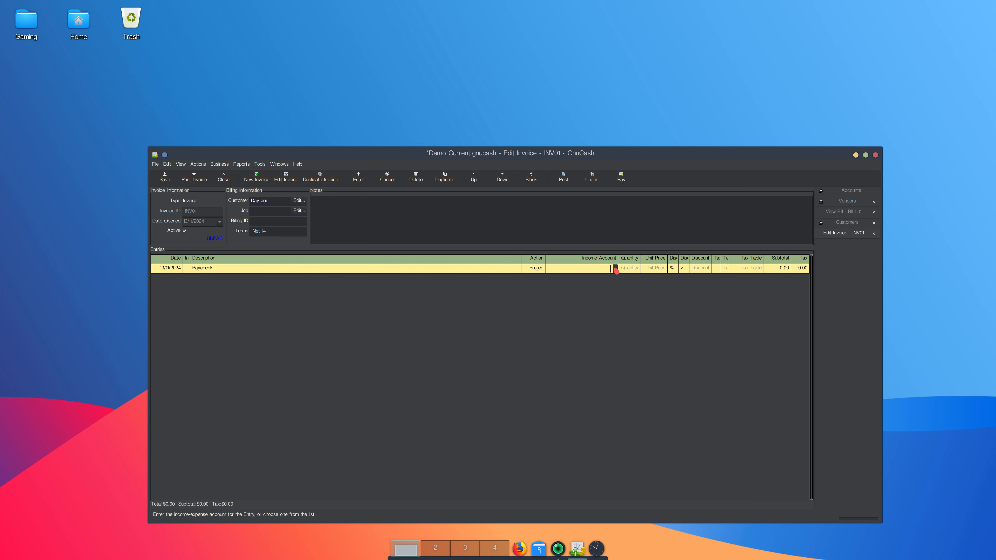
Step: Assign the Income:Day Job income account to the Paycheck entry
text(fs)
key(BackSpace)
key(BackSpace)
click(615, 269)
click(587, 289)
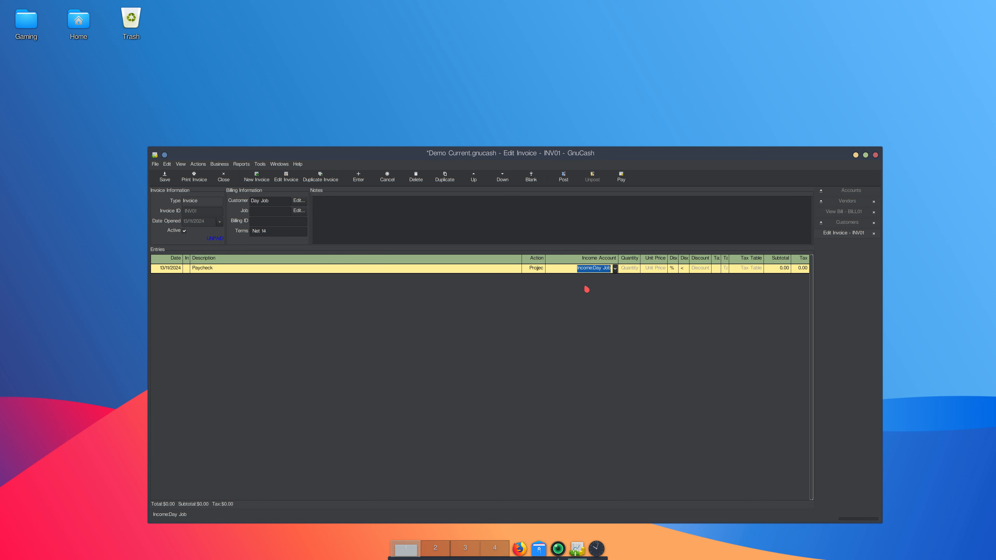
Step: Give the Paycheck entry a quantity of 1 and a unit price of 1,290.00, and record the line
click(627, 272)
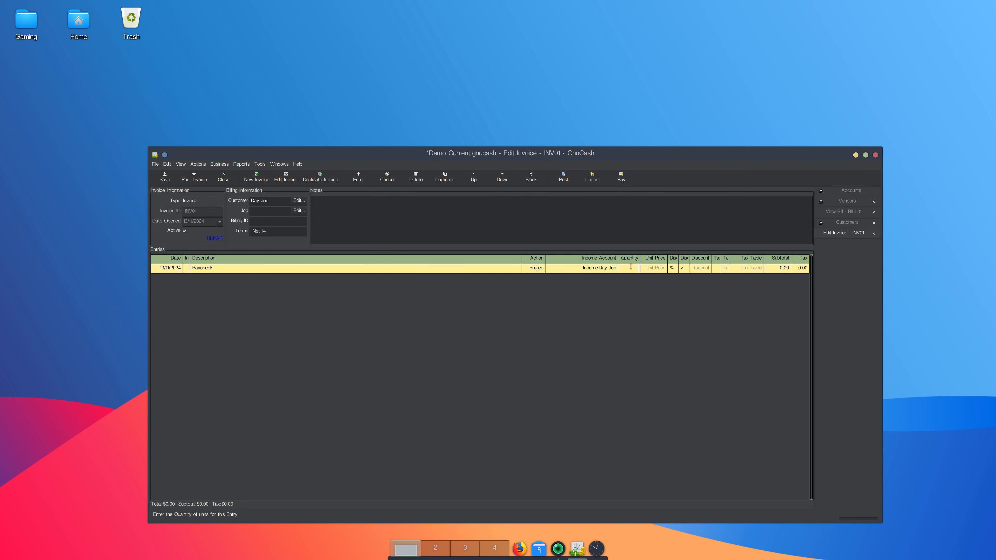
text(1)
key(Tab)
text(1)
key(ctrl+s)
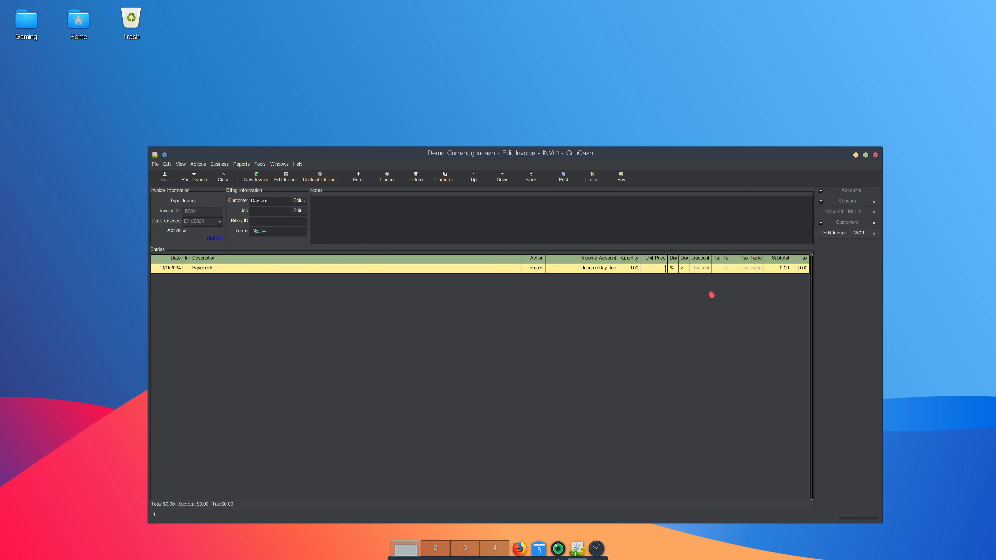
key(BackSpace)
text(1)
key(Tab)
key(Return)
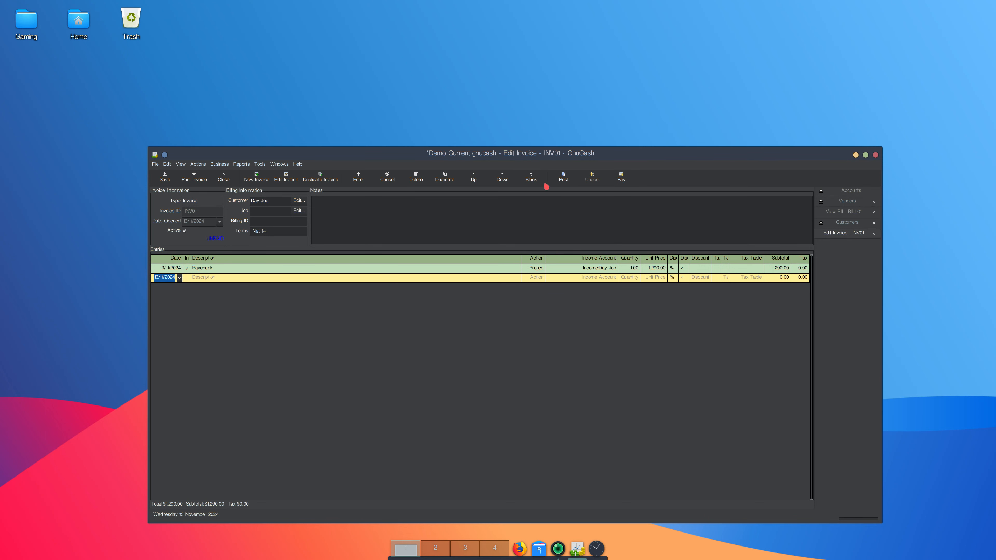
Step: Review the posting options of invoice INV01 without posting it, and go to the account list
click(563, 180)
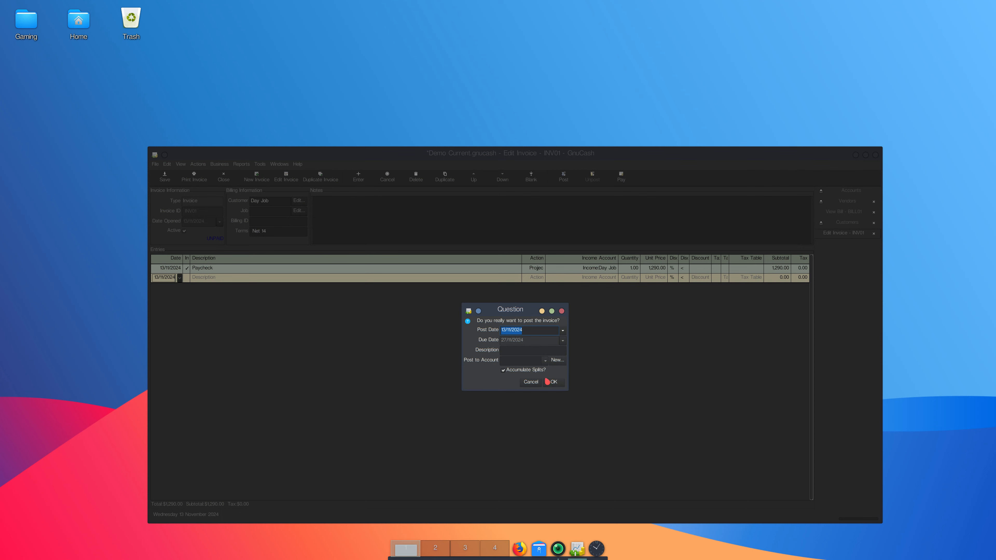
click(532, 382)
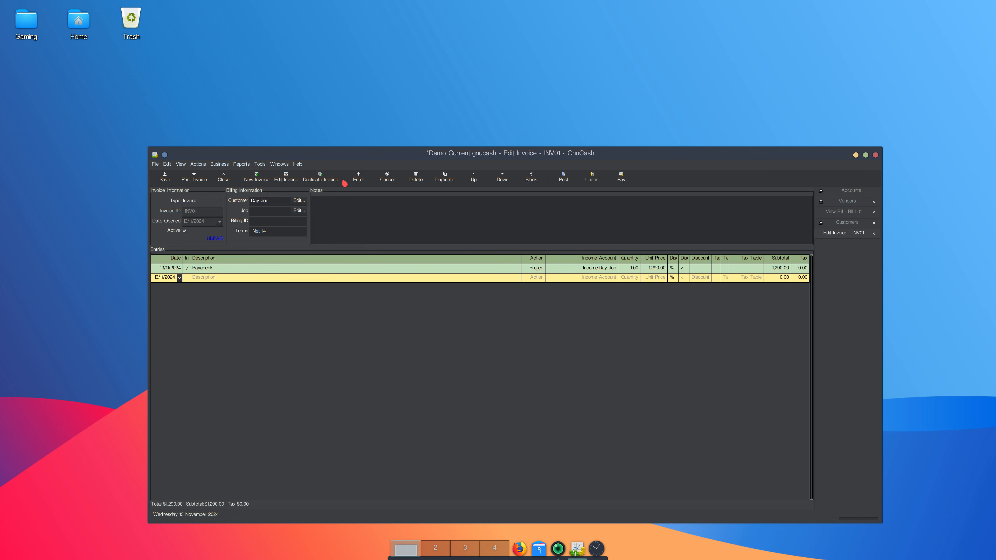
click(854, 193)
right_click(282, 342)
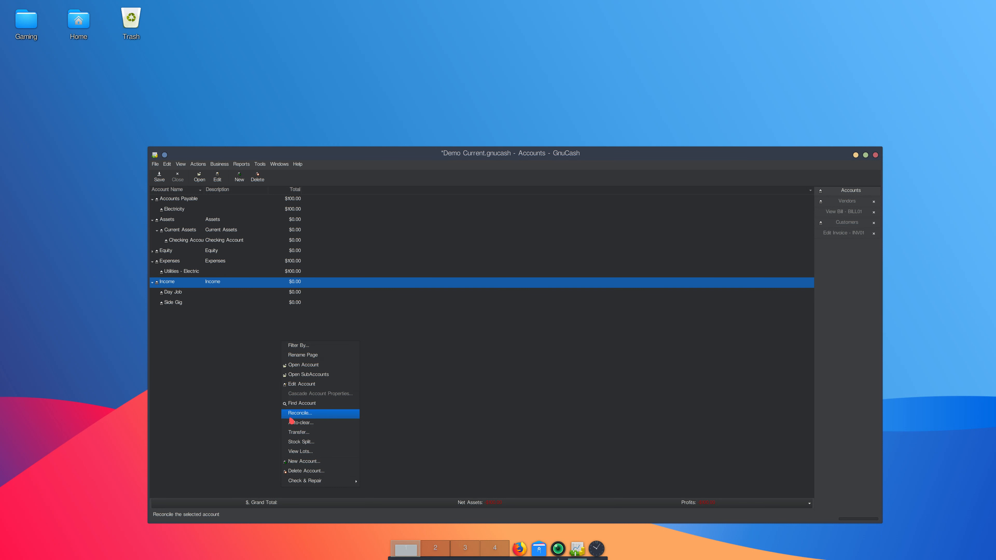
click(295, 461)
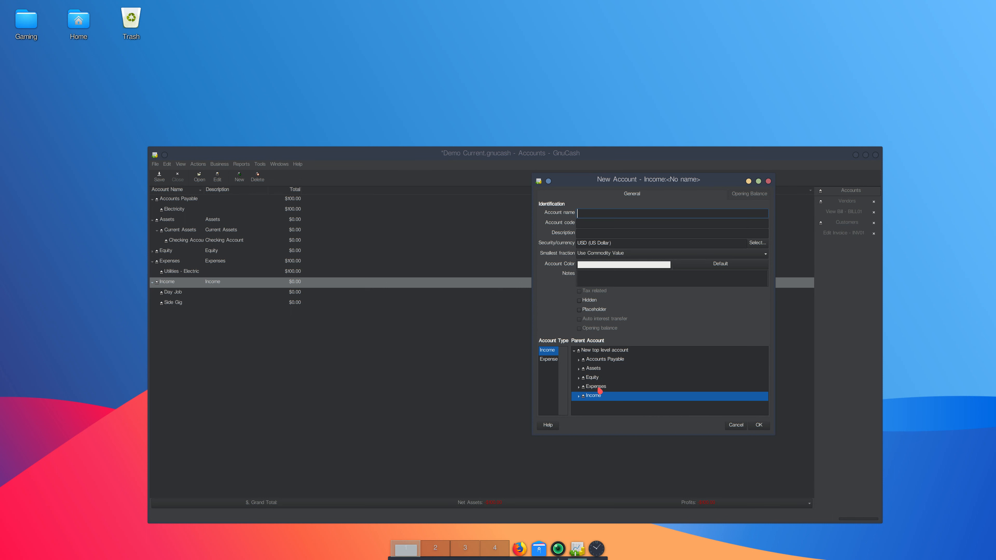
click(735, 428)
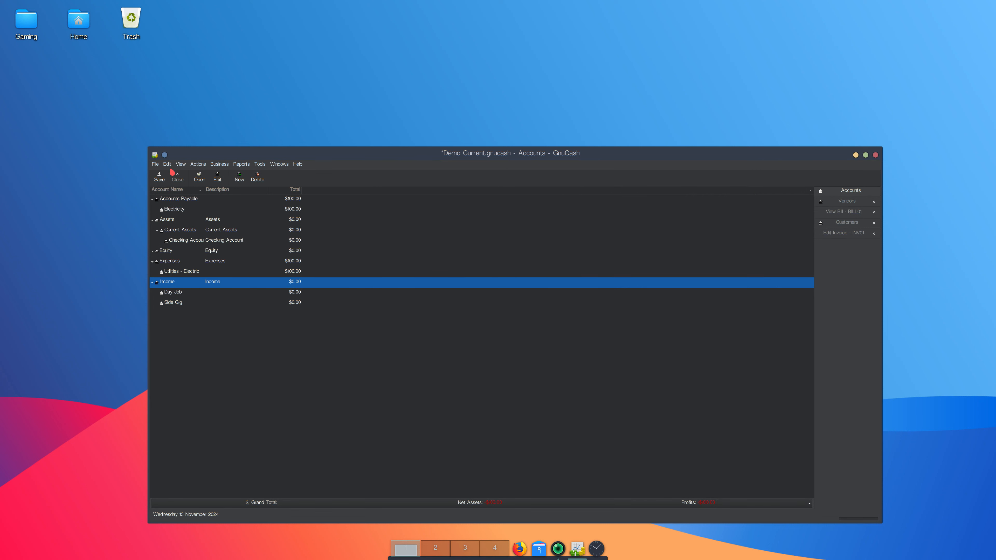
Step: Create a top-level account of type A/Receivable named Accounts Receivable with account code 1300
click(237, 179)
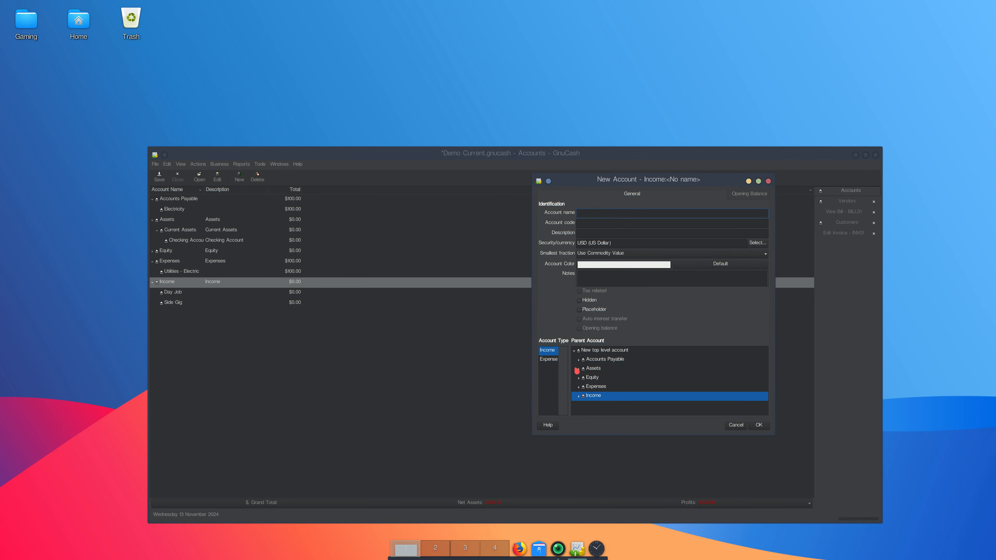
click(593, 353)
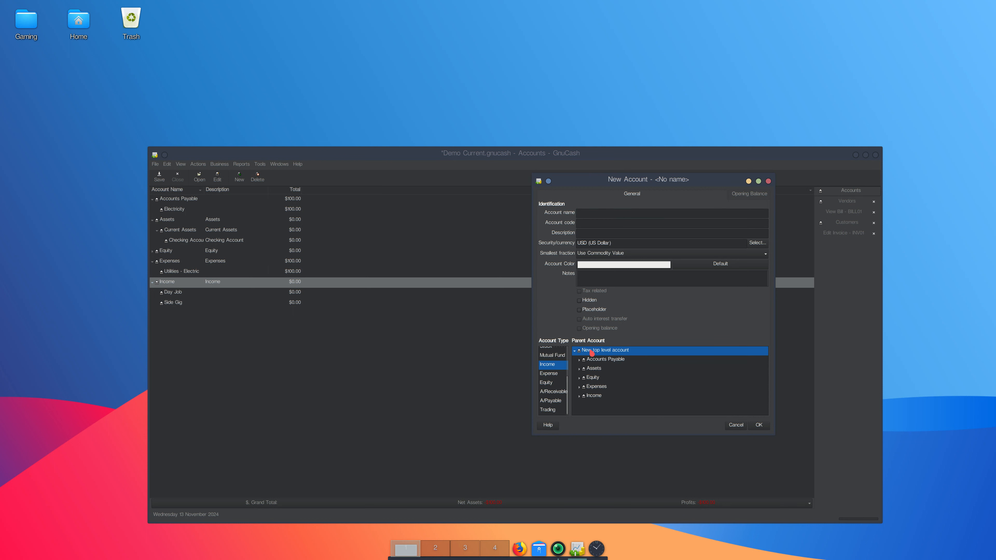
click(554, 392)
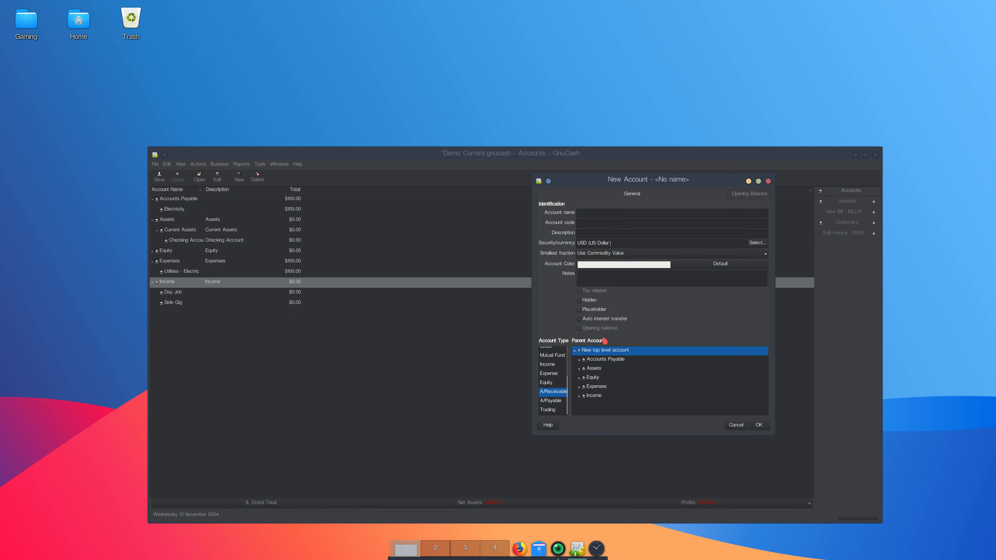
click(601, 216)
text(Accounts)
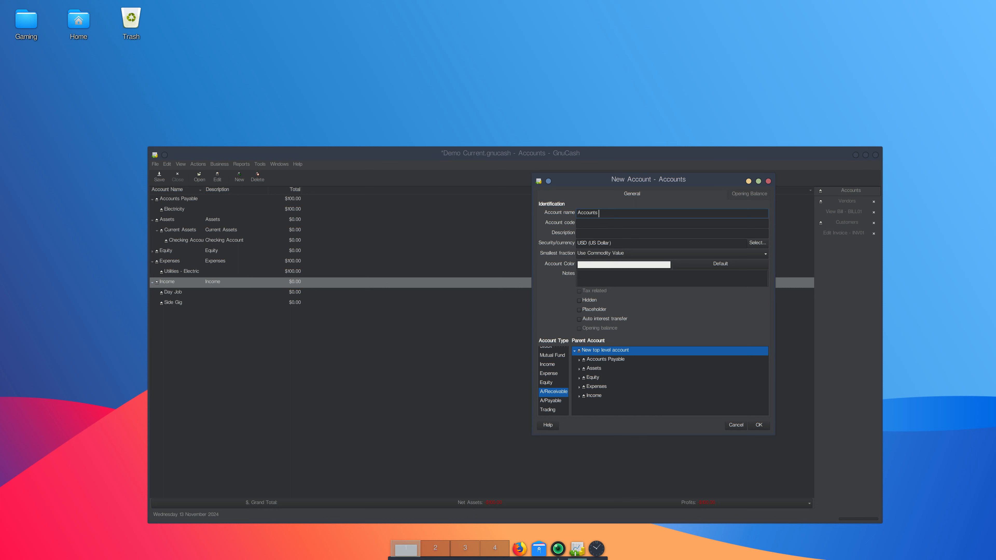
text( Receivable)
click(581, 226)
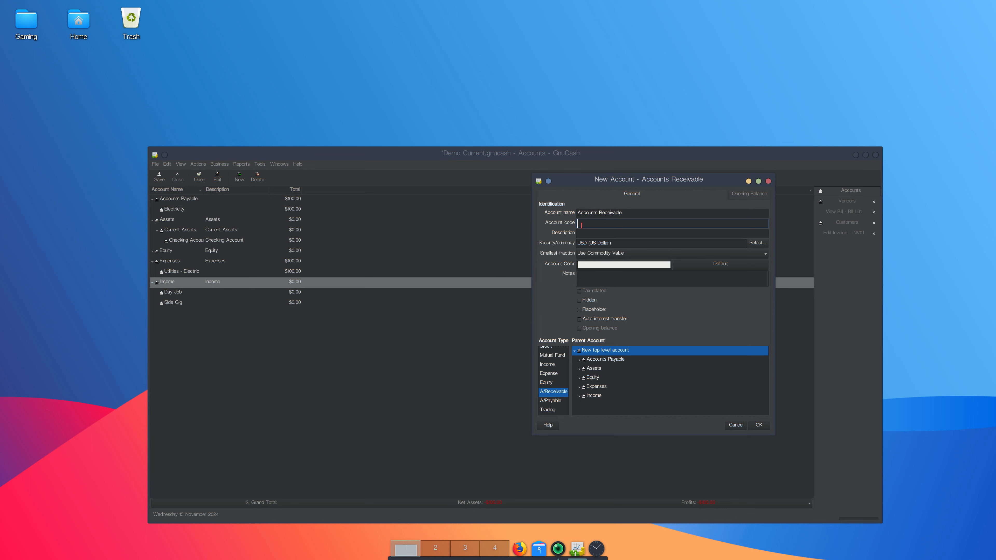
text(1300)
click(757, 426)
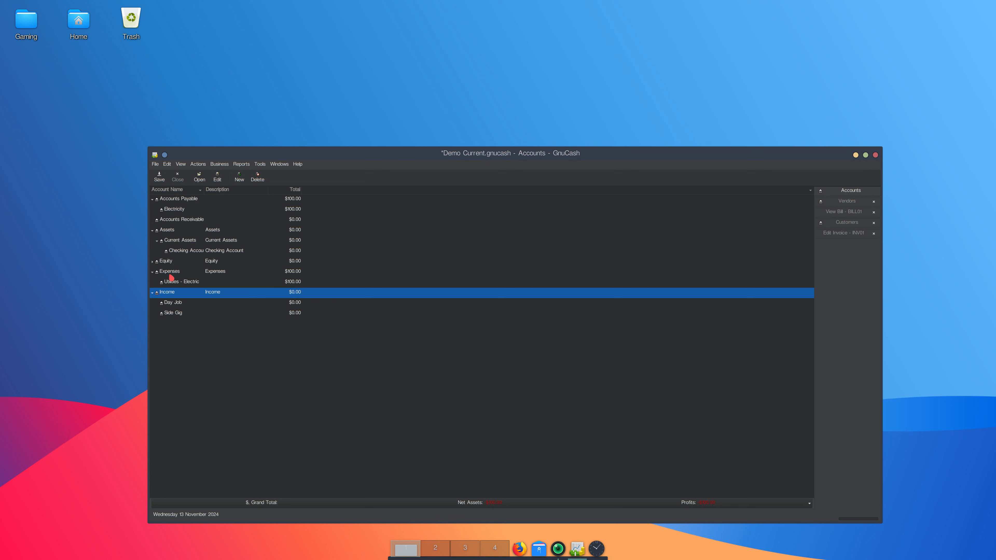
Step: Create an A/Receivable account named AR Day Job with code 1305 under Accounts Receivable, and expand the parent account
click(178, 220)
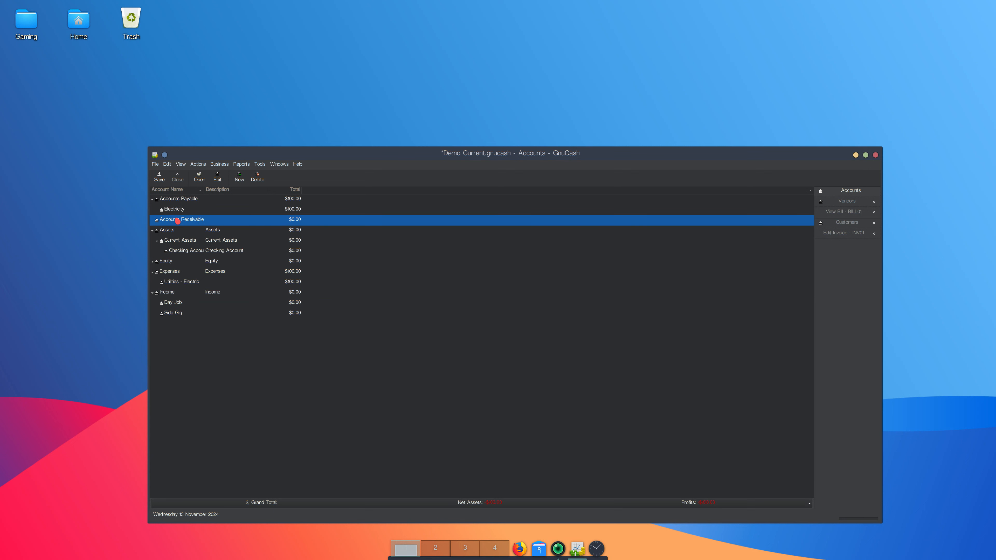
right_click(178, 221)
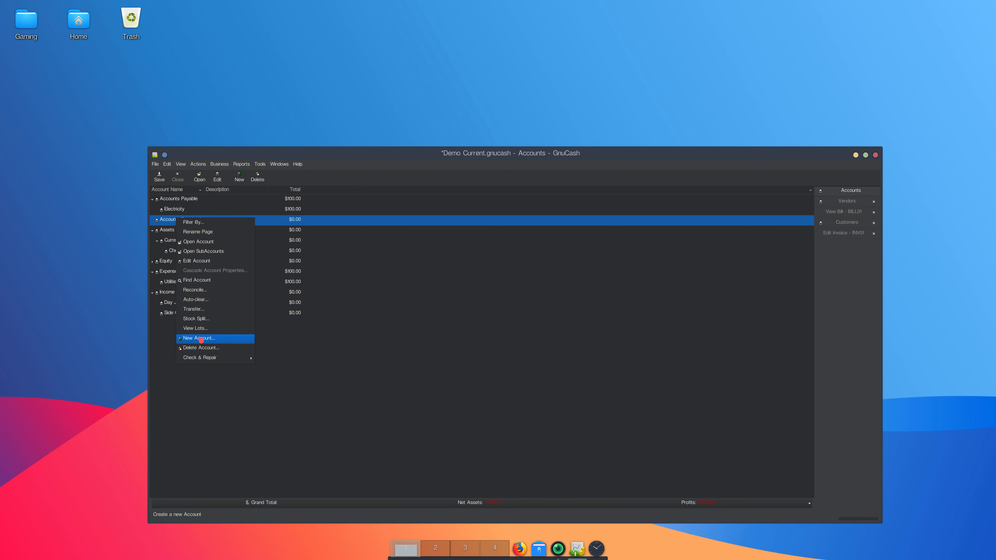
click(201, 339)
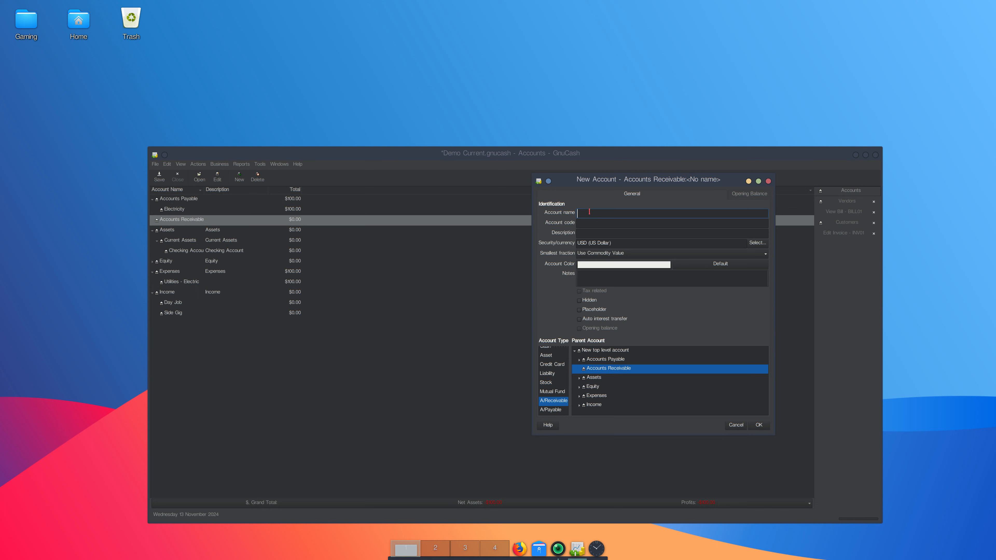
text(AR Day Job)
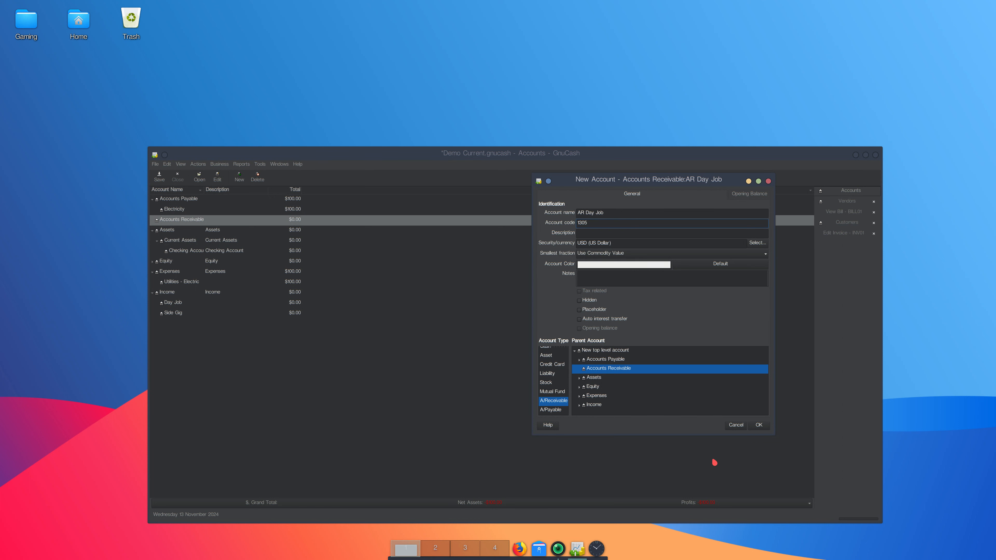
click(765, 428)
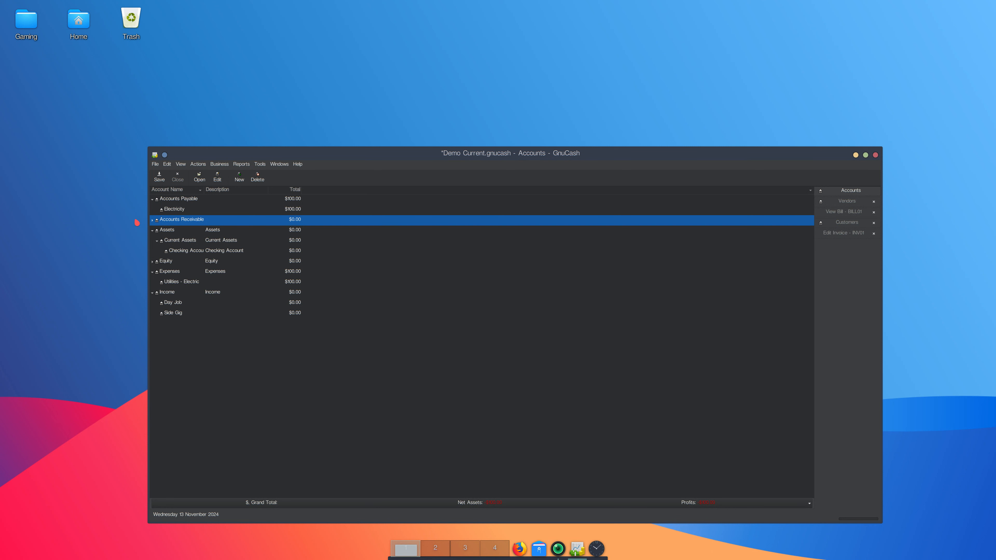
click(152, 221)
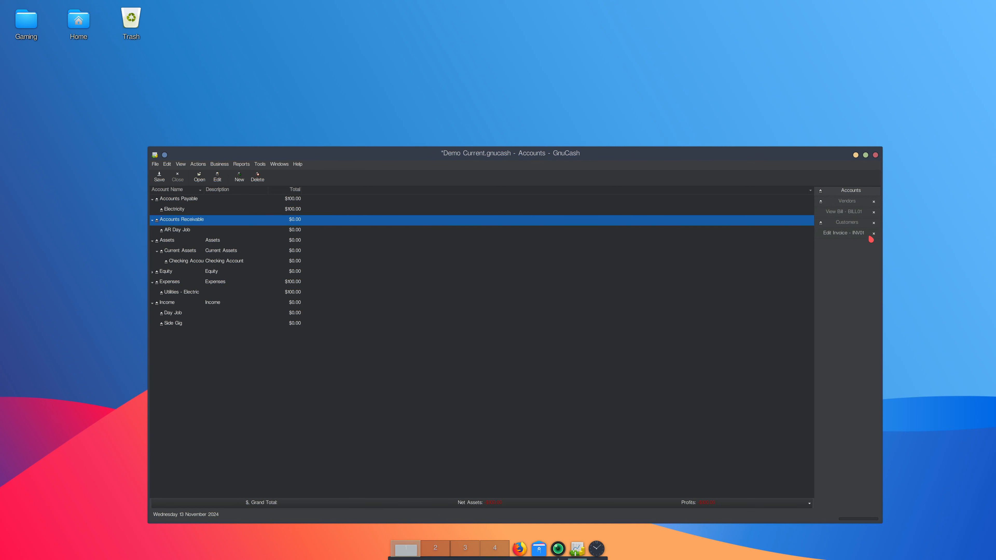
Step: Post invoice INV01 to the account Accounts Receivable:AR Day Job, and return to the account list
click(854, 234)
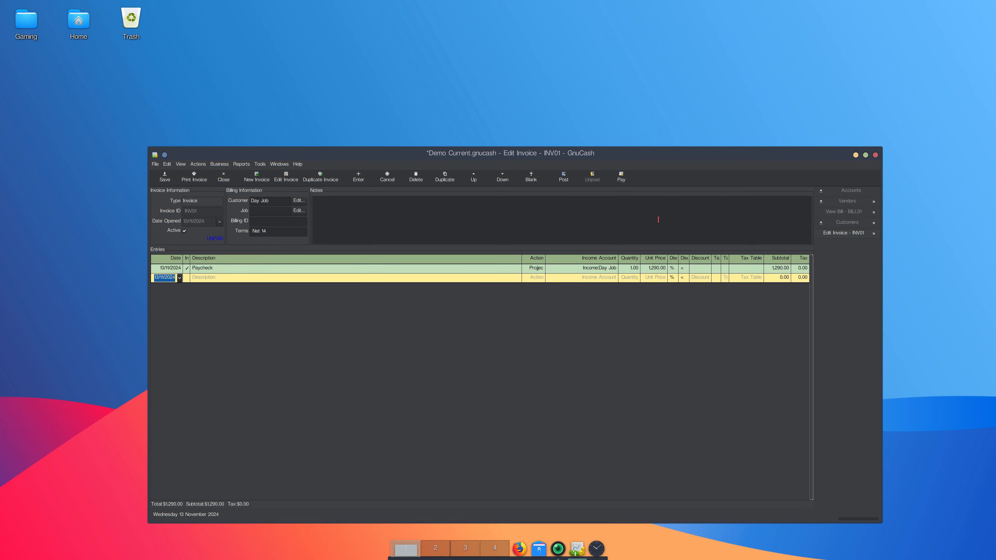
click(563, 181)
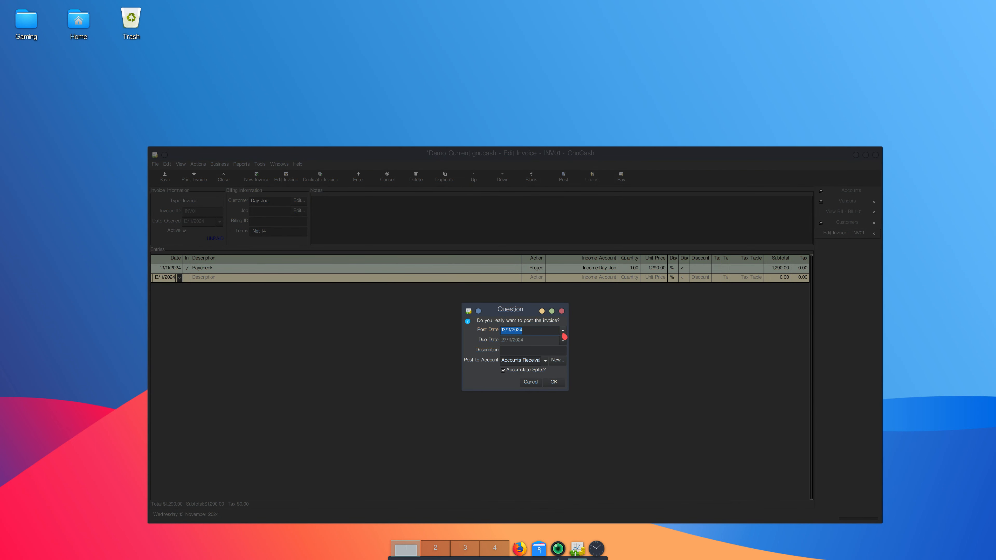
click(523, 354)
click(546, 364)
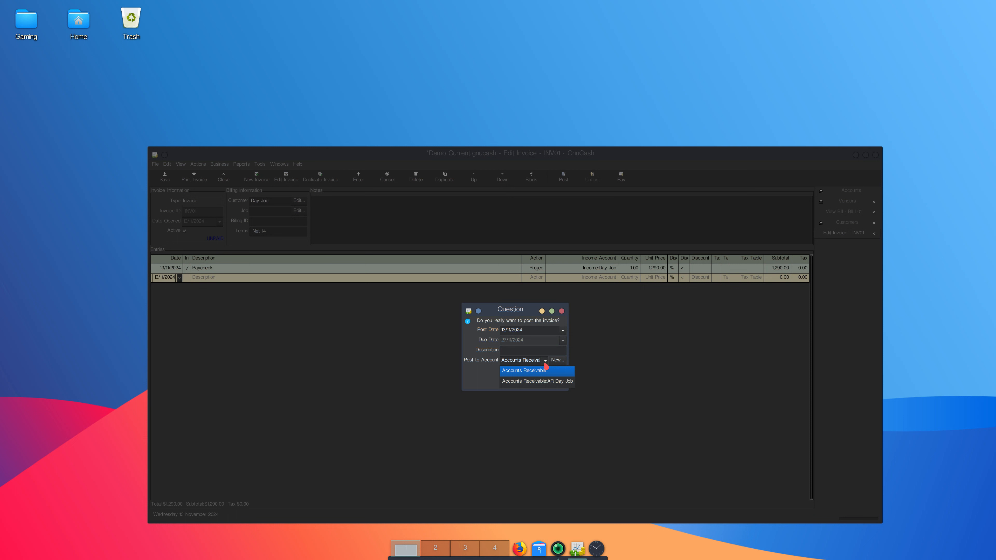
click(549, 381)
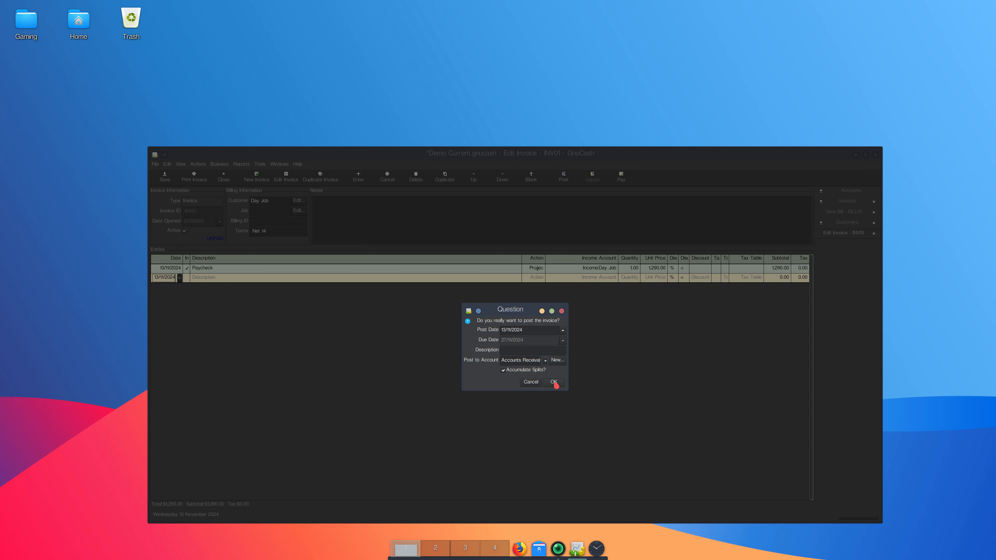
click(553, 383)
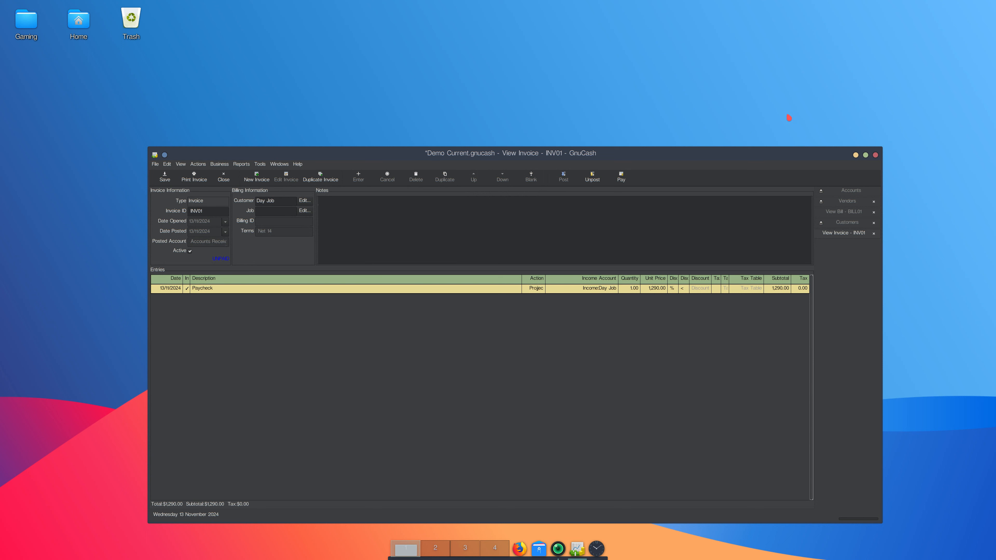
click(853, 193)
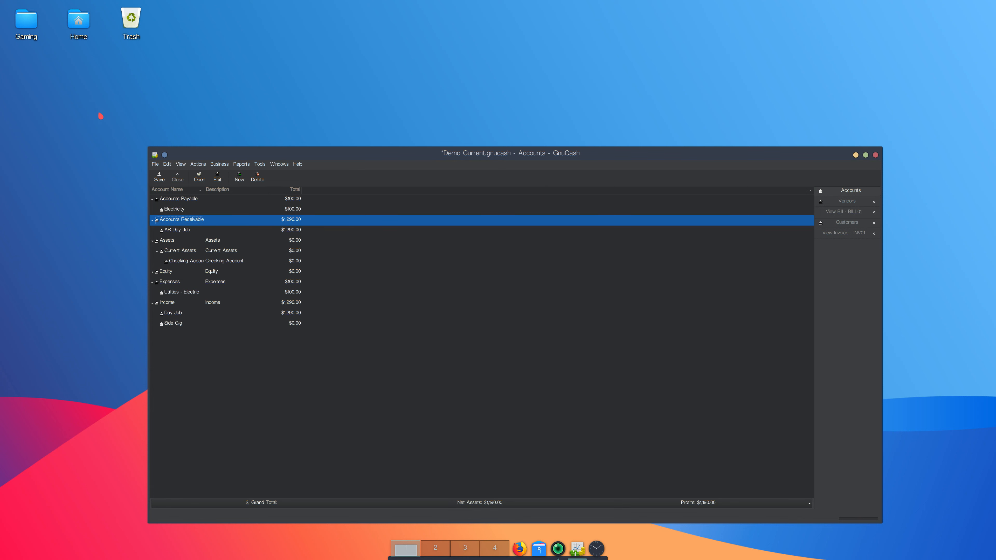
Step: Run the Customer Summary business report, review its customer figures, and look over the available Assets & Liabilities reports
click(241, 164)
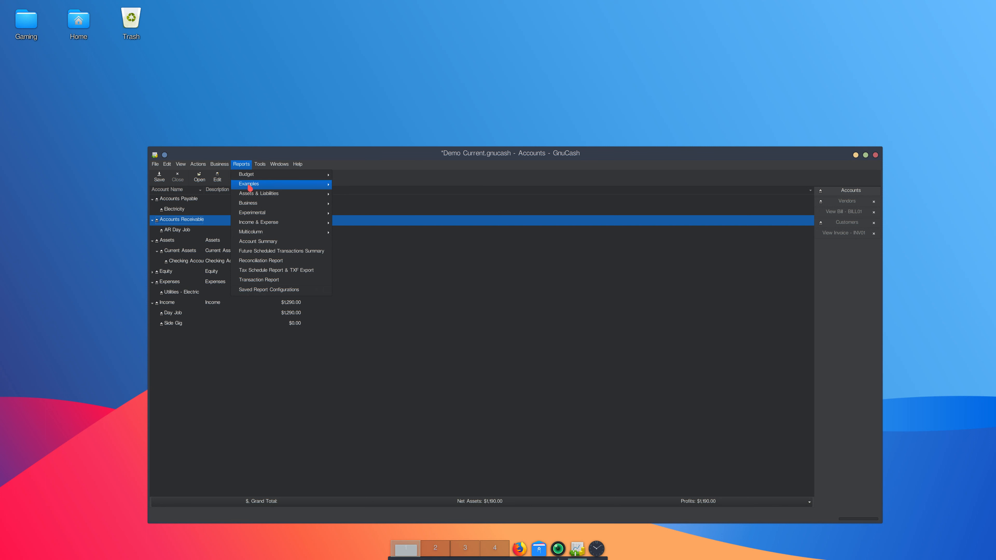
mouse_move(309, 215)
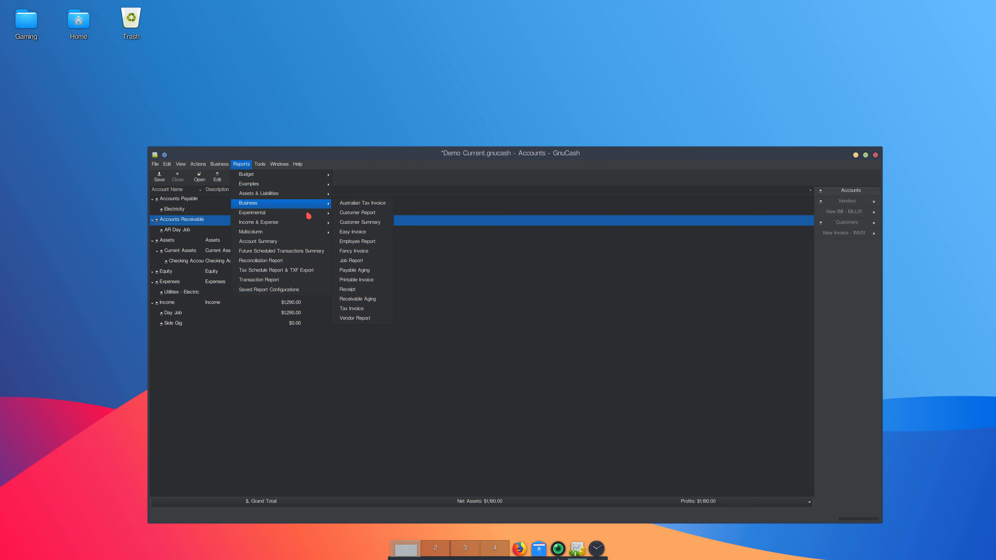
click(355, 225)
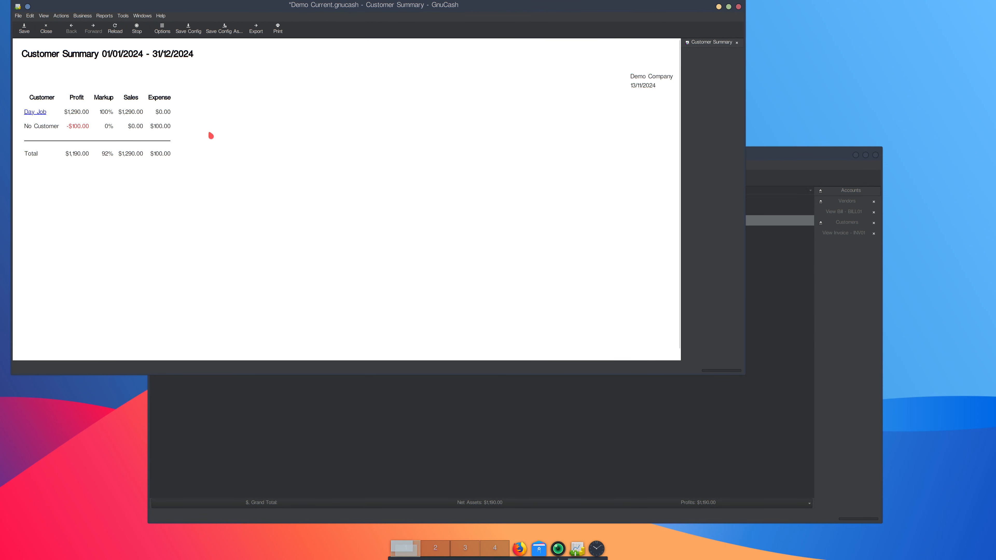
click(72, 124)
click(110, 16)
mouse_move(189, 51)
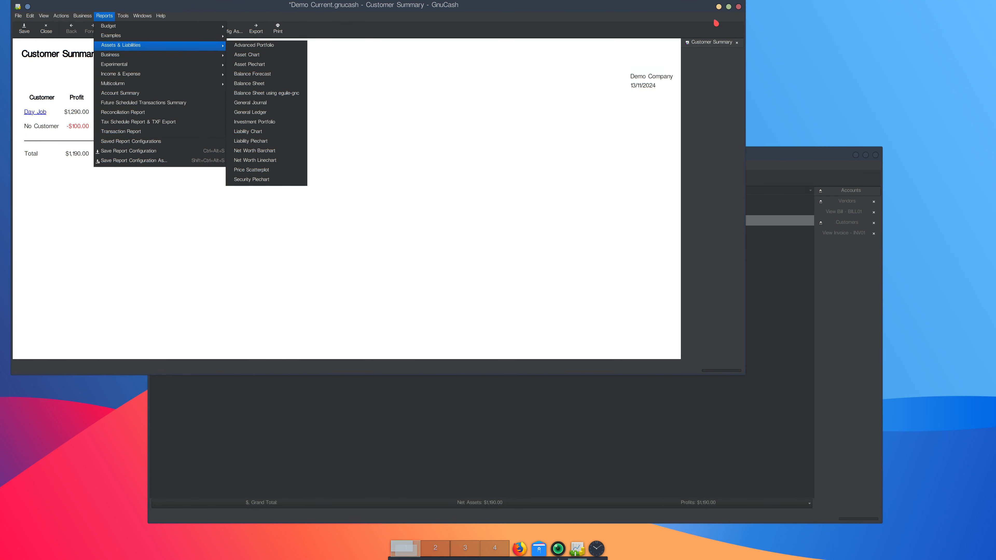
Step: Close the Customer Summary report window for good, and save the book
click(741, 10)
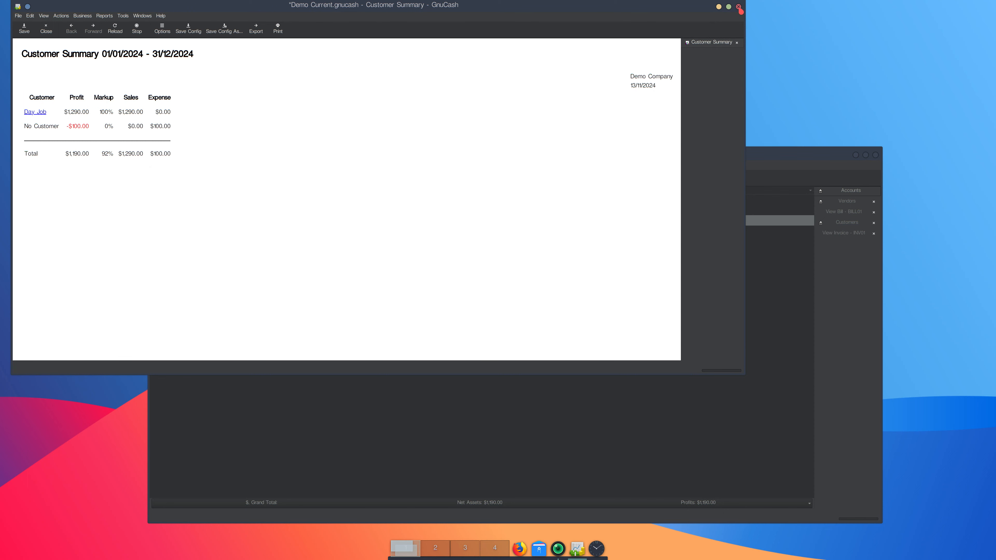
click(740, 11)
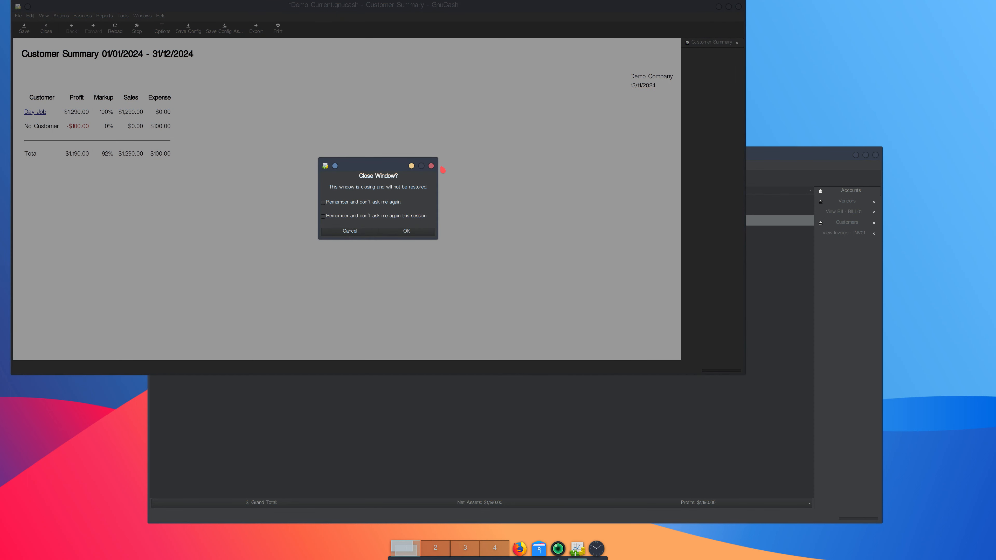
click(412, 231)
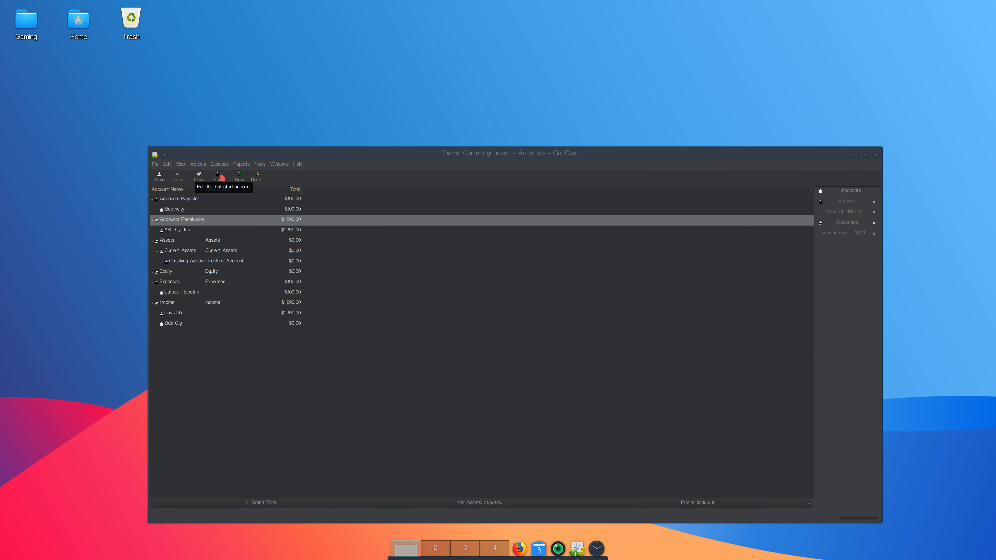
key(ctrl+s)
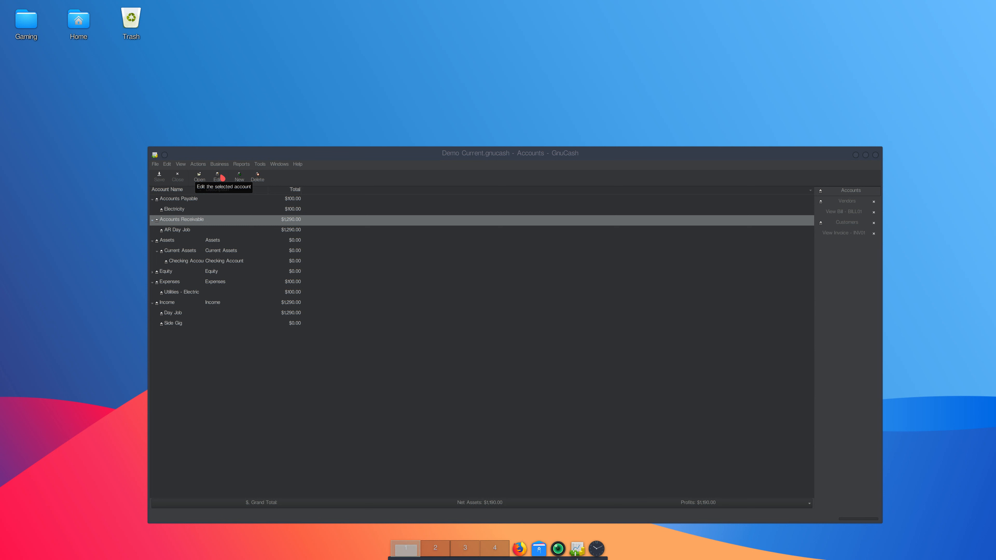